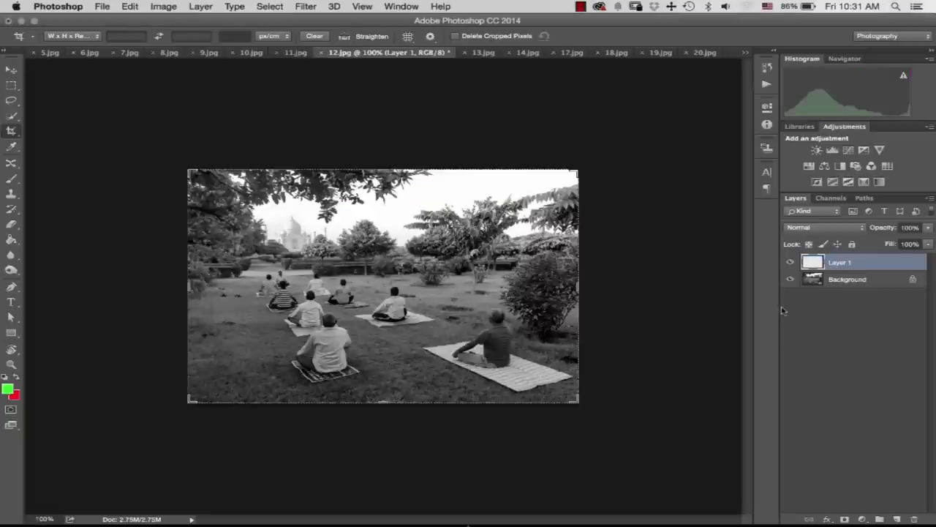
Step: Brush green lines along both rows of seated people, circle the domed building, squiggle over the bright sky, and trace a curve beneath the overhanging branches
key(ctrl+0)
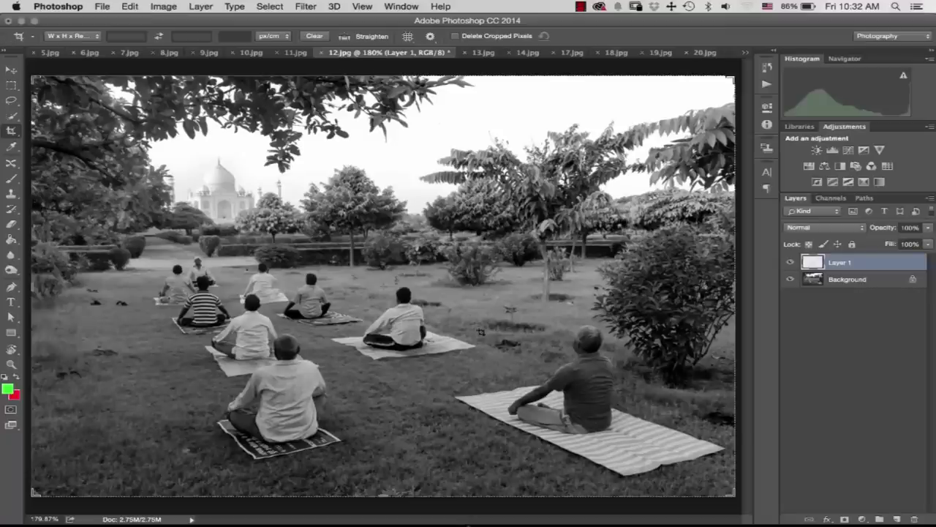
key(b)
drag(604, 419, 298, 250)
drag(326, 432, 230, 270)
mouse_move(245, 214)
mouse_down()
mouse_move(256, 181)
mouse_move(272, 214)
mouse_up()
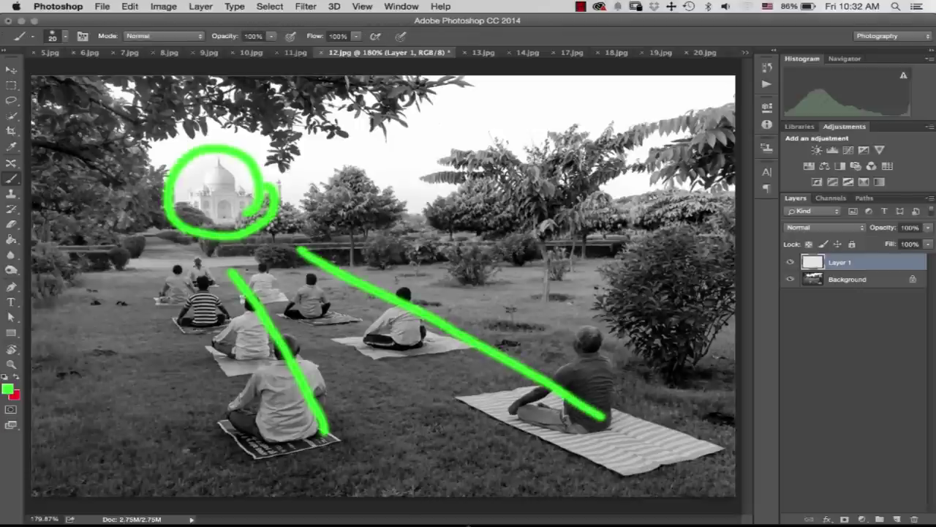
mouse_move(612, 110)
mouse_down()
mouse_move(518, 92)
mouse_move(466, 130)
mouse_up()
mouse_move(444, 81)
mouse_down()
mouse_move(412, 121)
mouse_move(70, 136)
mouse_up()
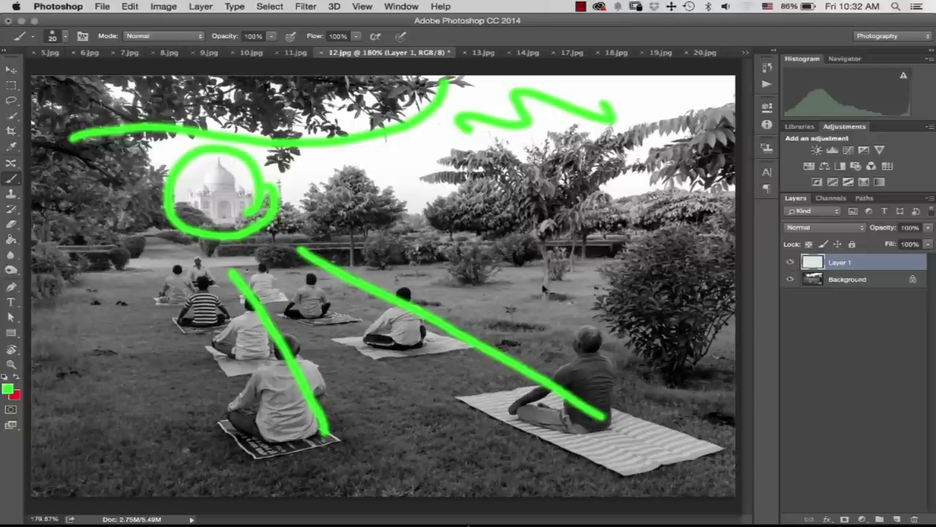
Step: Show 13.jpg, then switch to Lightroom and bring up the same night street photo in Develop
key(ctrl+Tab)
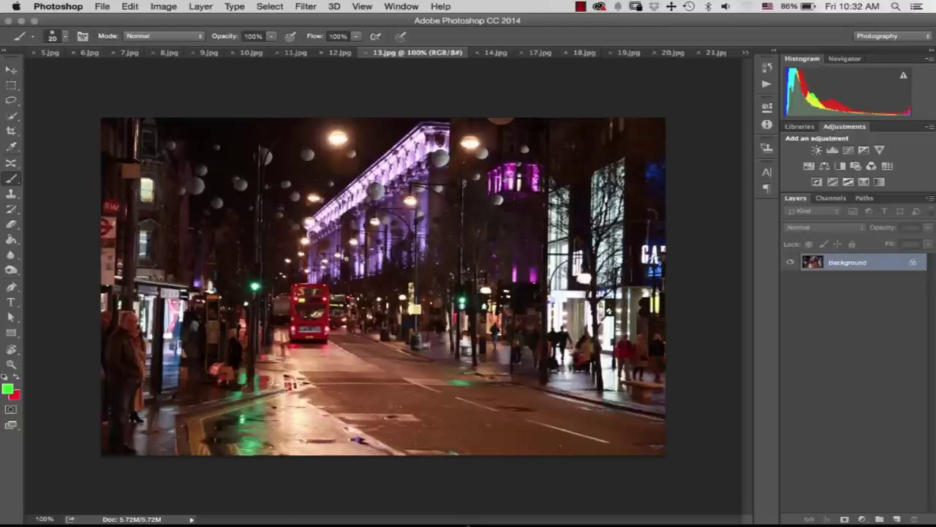
key(super+Tab)
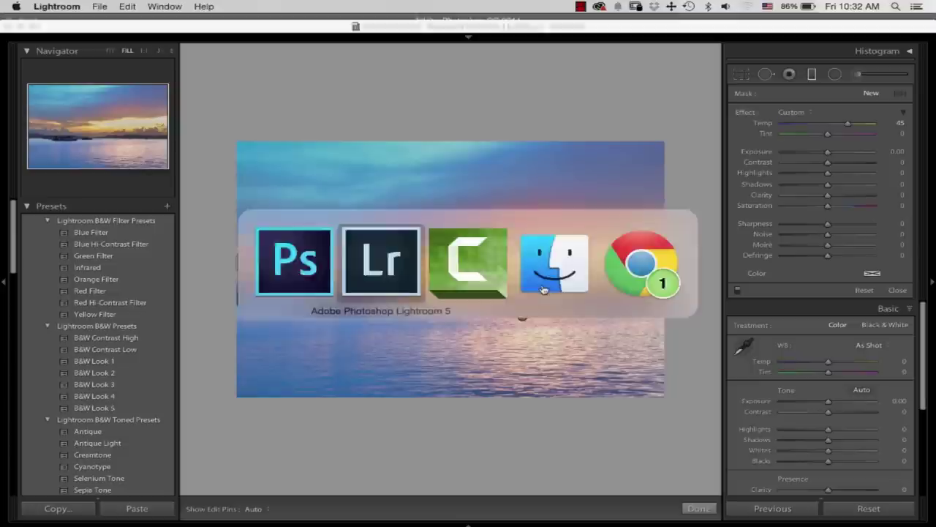
key(Right)
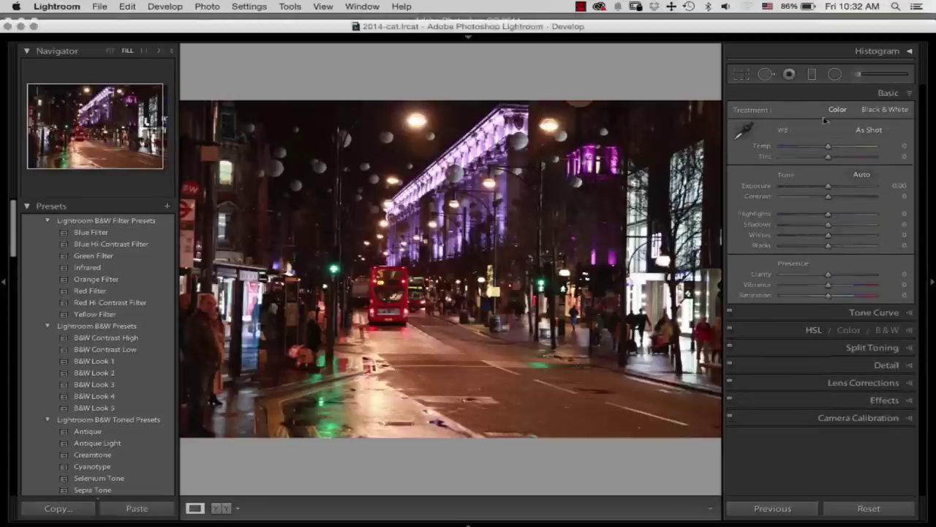
Step: Activate the Adjustment Brush on the zoomed night street photo and load its "light" effect preset
click(858, 76)
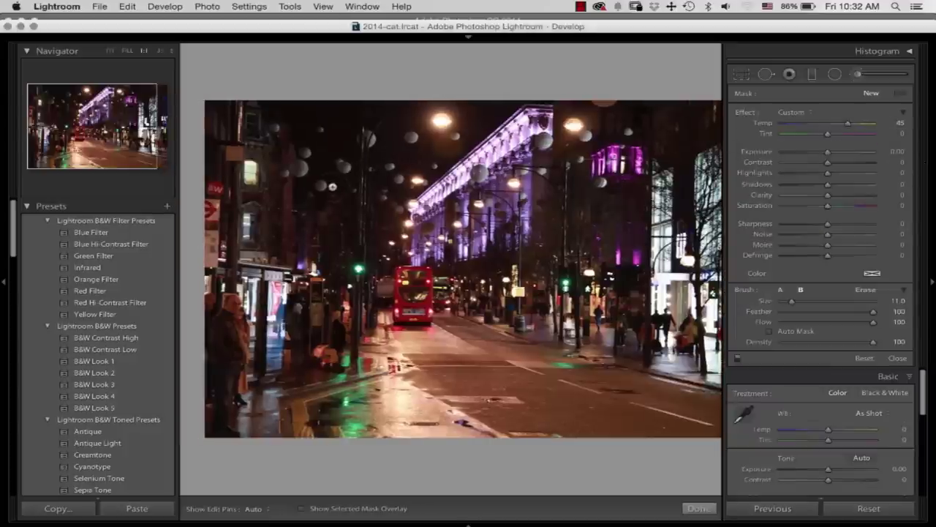
key(z)
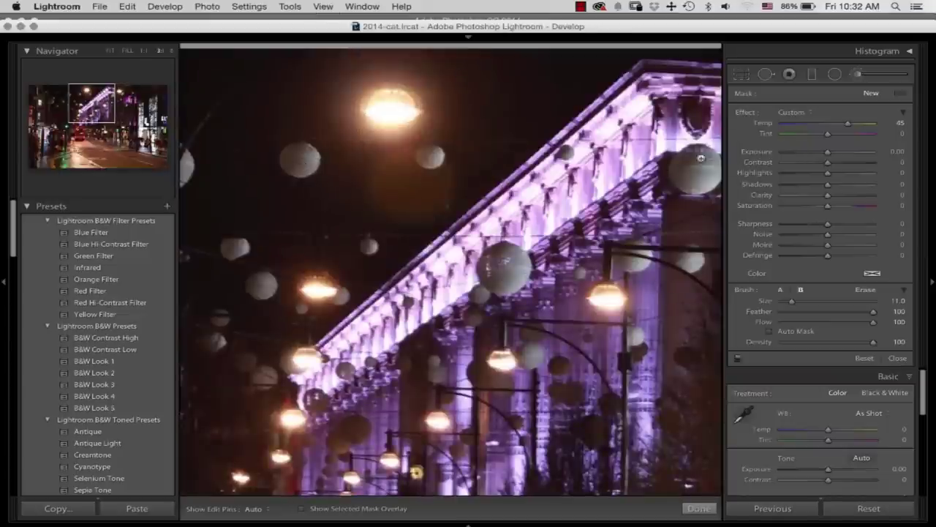
click(769, 112)
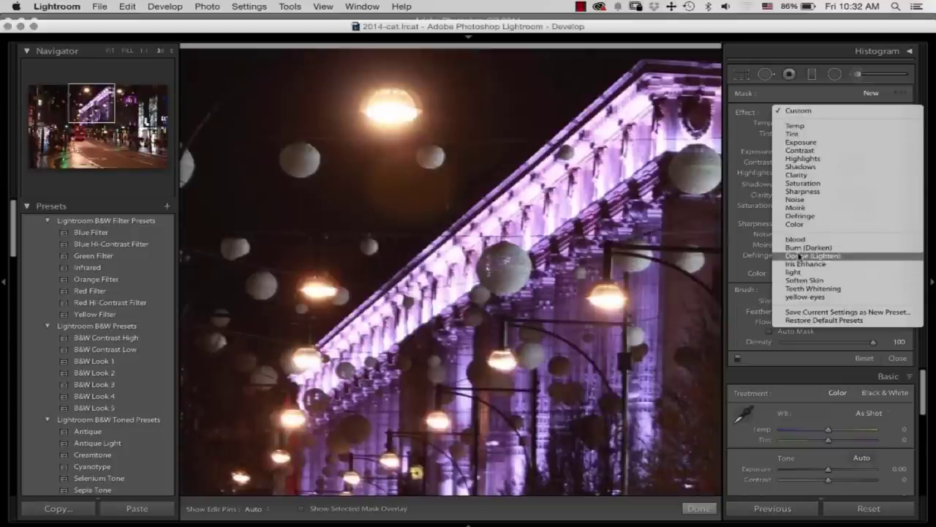
click(804, 277)
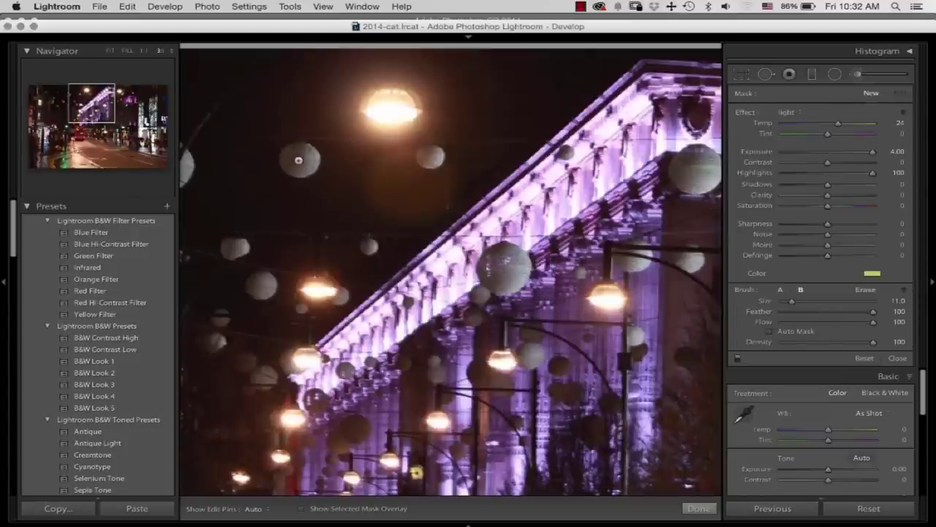
Step: Paint the light effect onto the small and medium round lanterns in the dark sky beside the purple building's roofline
click(299, 159)
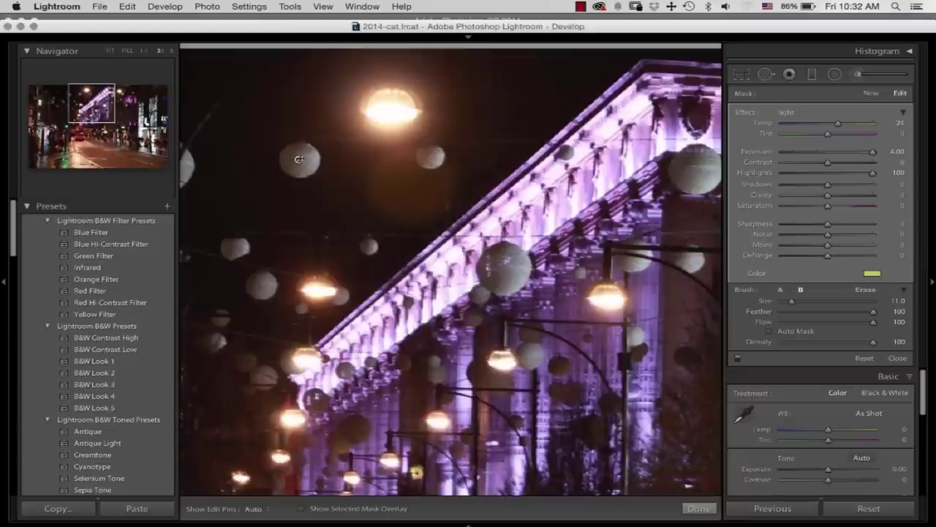
drag(440, 158, 431, 155)
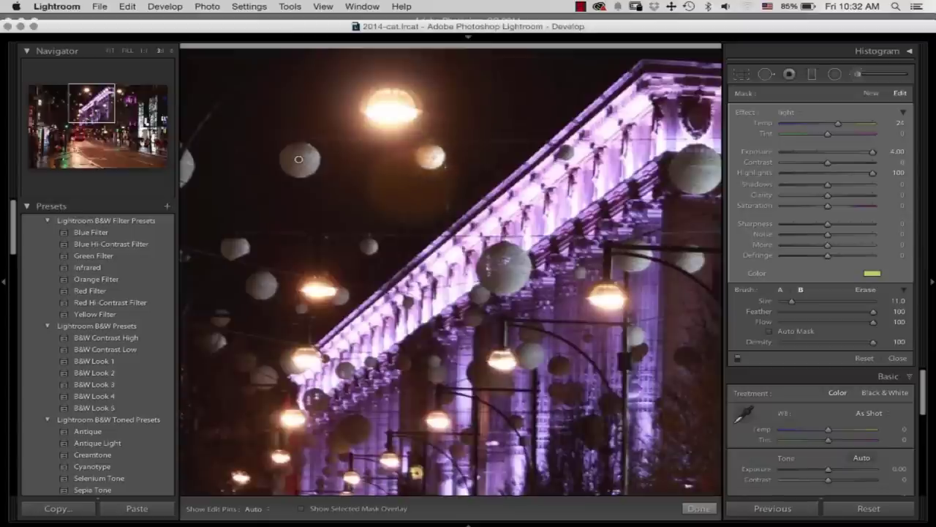
key(h)
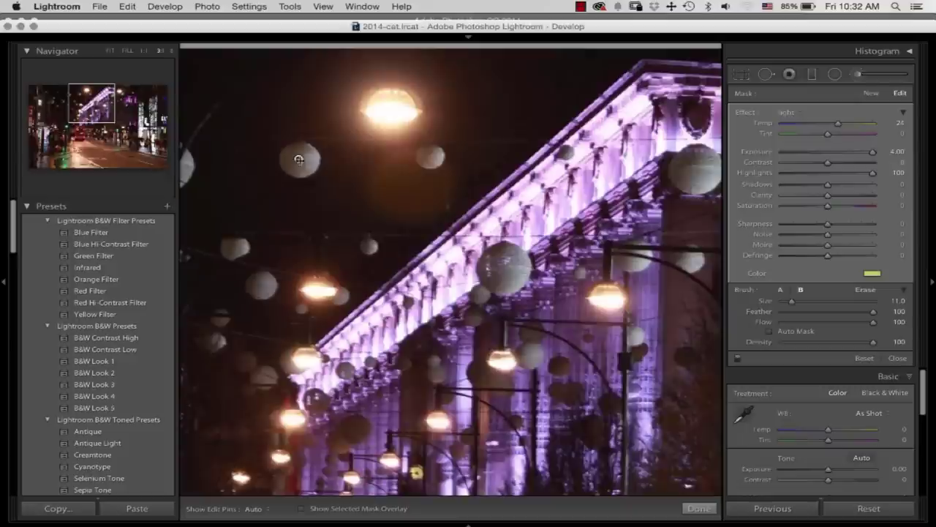
drag(372, 246, 367, 243)
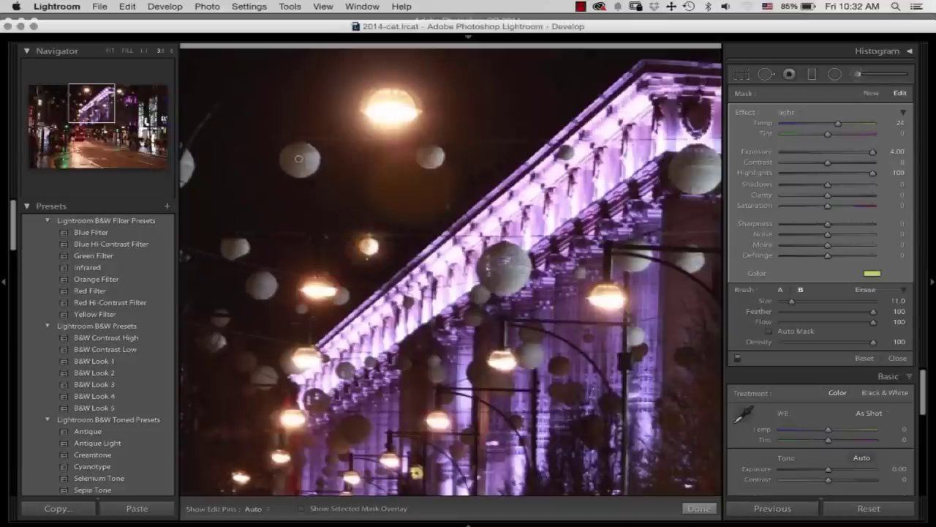
drag(263, 285, 261, 284)
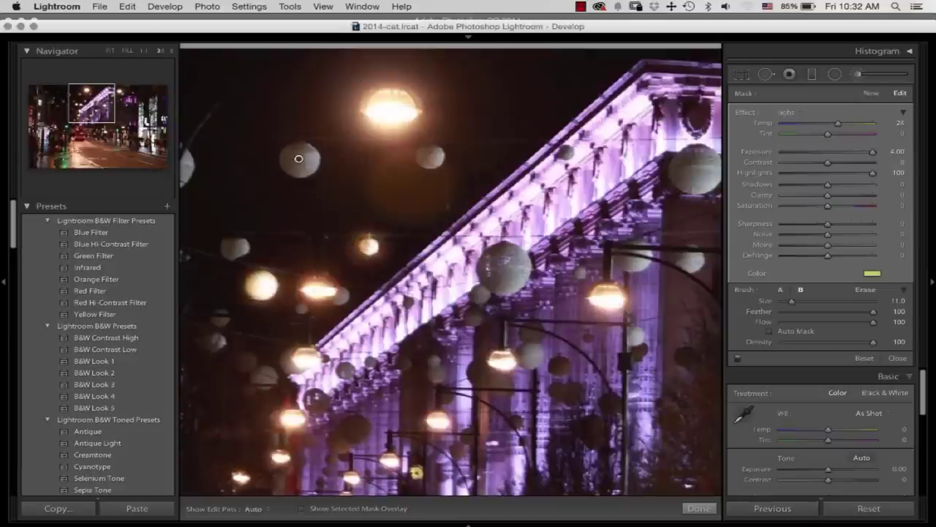
Step: Increase the brush size to 18 and light up the large lantern in front of the purple facade
scroll(516, 265, up, 3)
drag(516, 265, 505, 267)
key(h)
key(h)
key(z)
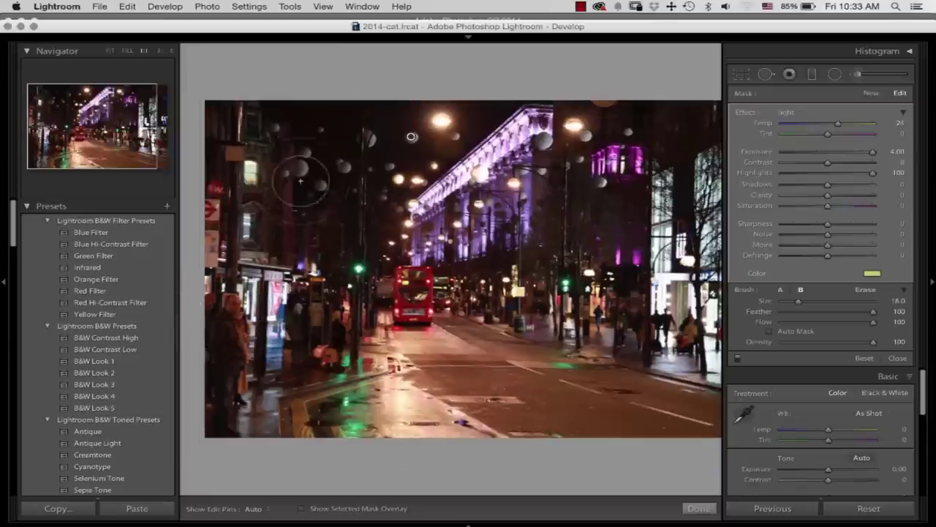
Step: Reduce the brush size to about 7 and light the lantern cluster at the photo's upper left and two lanterns around the purple building's right end
scroll(306, 170, down, 3)
key(h)
mouse_move(298, 167)
mouse_down()
mouse_move(305, 153)
mouse_move(343, 167)
mouse_up()
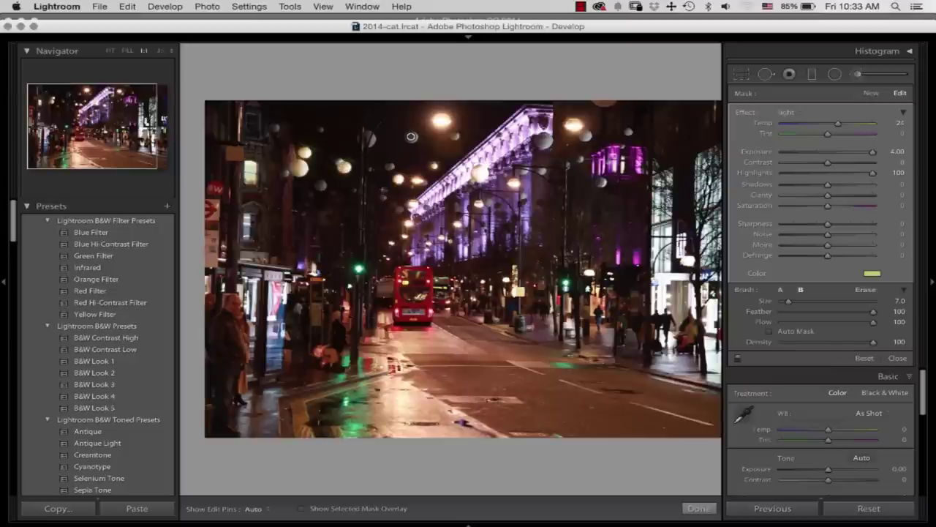
drag(599, 182, 601, 181)
drag(541, 141, 542, 140)
Step: Set the brush size to 13 and paint the light effect on the unlit lantern below the glowing cluster at the photo's upper left
key(z)
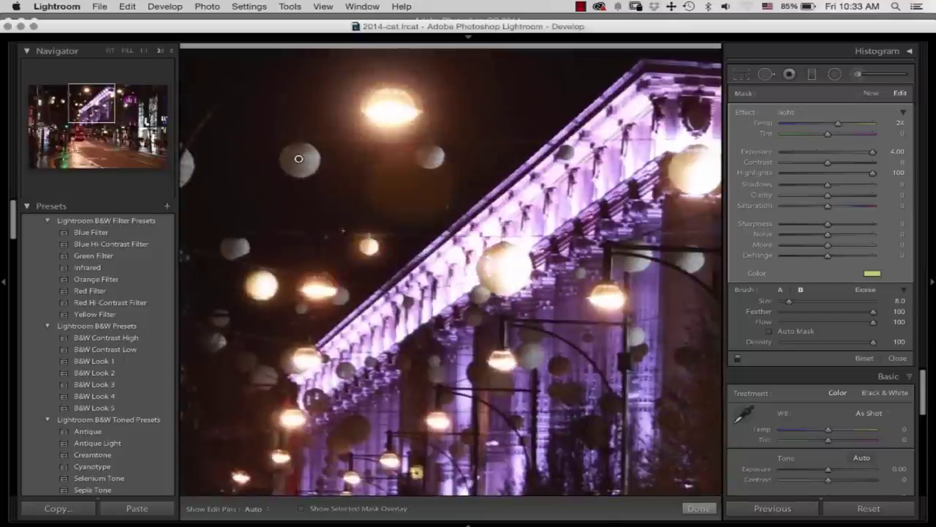
drag(644, 210, 549, 211)
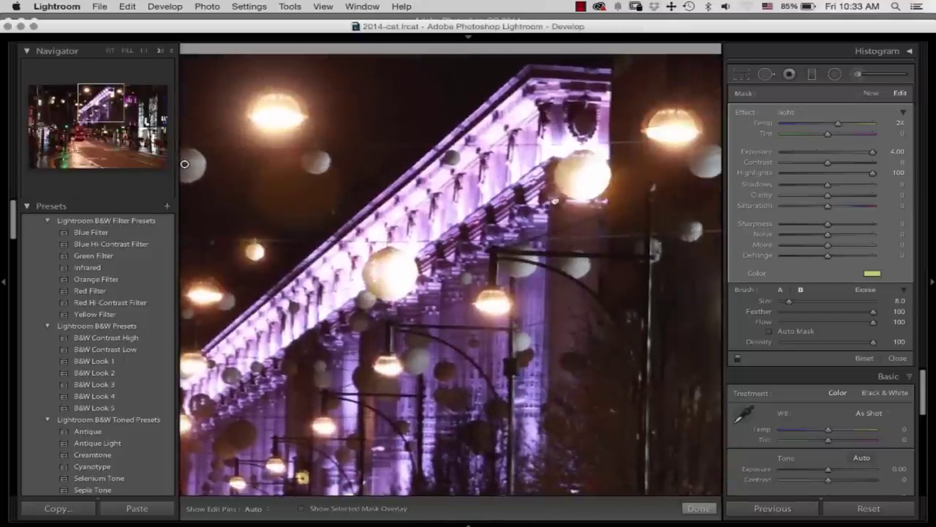
scroll(549, 211, left, 15)
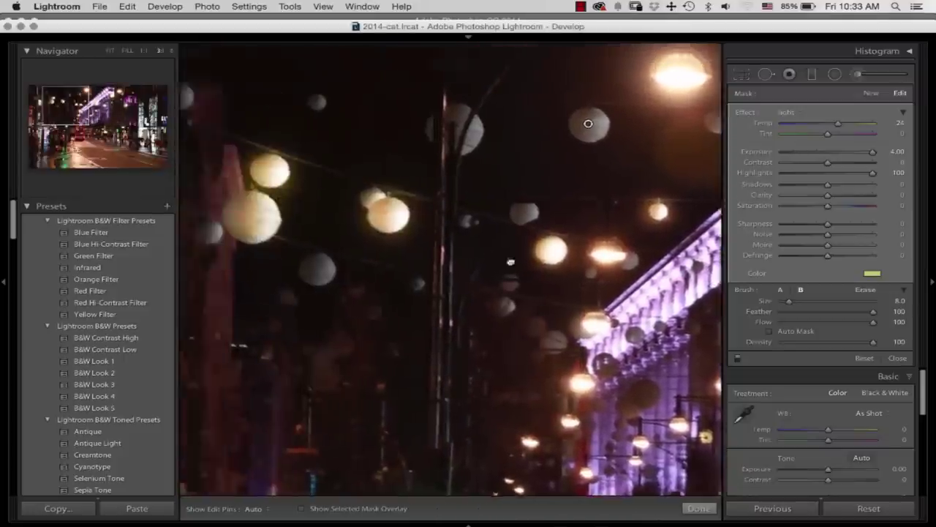
mouse_move(588, 124)
mouse_down()
mouse_move(617, 130)
mouse_move(656, 104)
mouse_up()
key(])
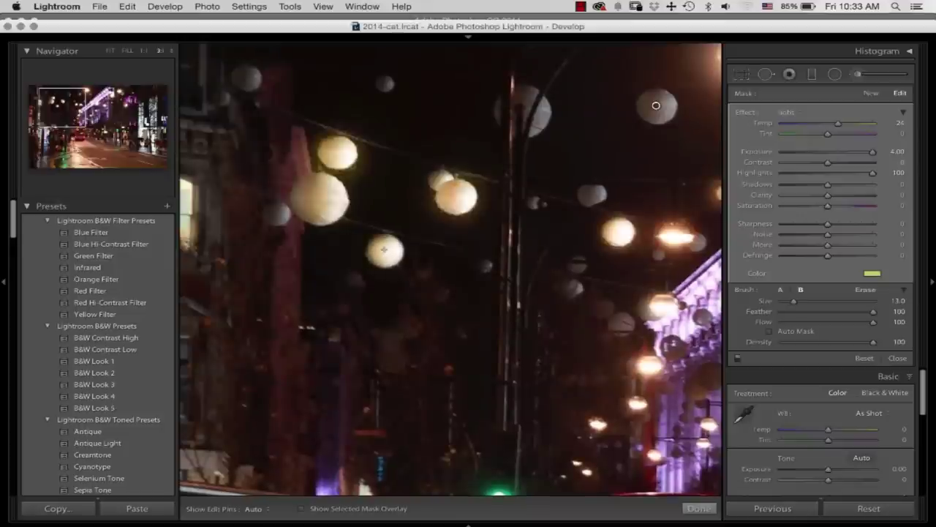
key(z)
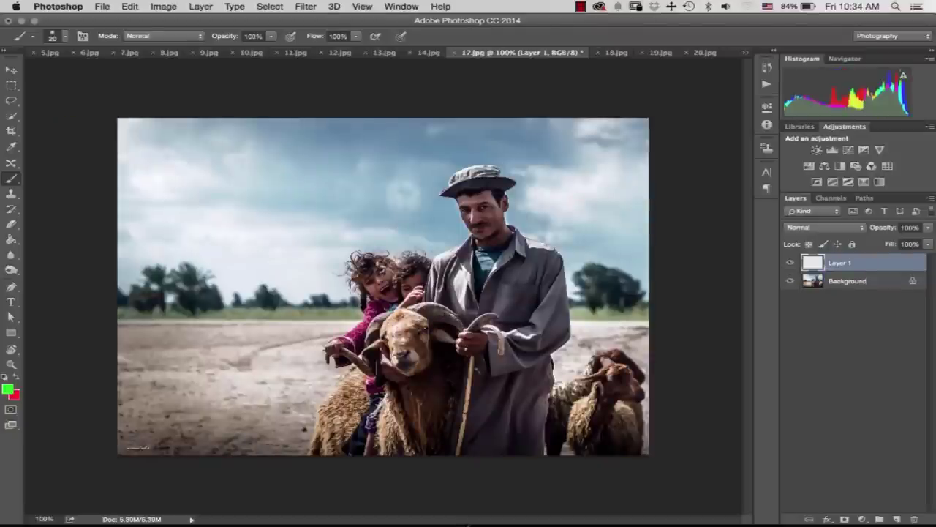
Step: On 17.jpg, circle the main group and the man's head in green, and draw a green zigzag down the empty left side
mouse_move(331, 325)
mouse_down()
mouse_move(356, 354)
mouse_move(611, 303)
mouse_move(407, 221)
mouse_move(367, 363)
mouse_move(515, 397)
mouse_up()
mouse_move(483, 234)
mouse_down()
mouse_move(474, 151)
mouse_move(479, 258)
mouse_up()
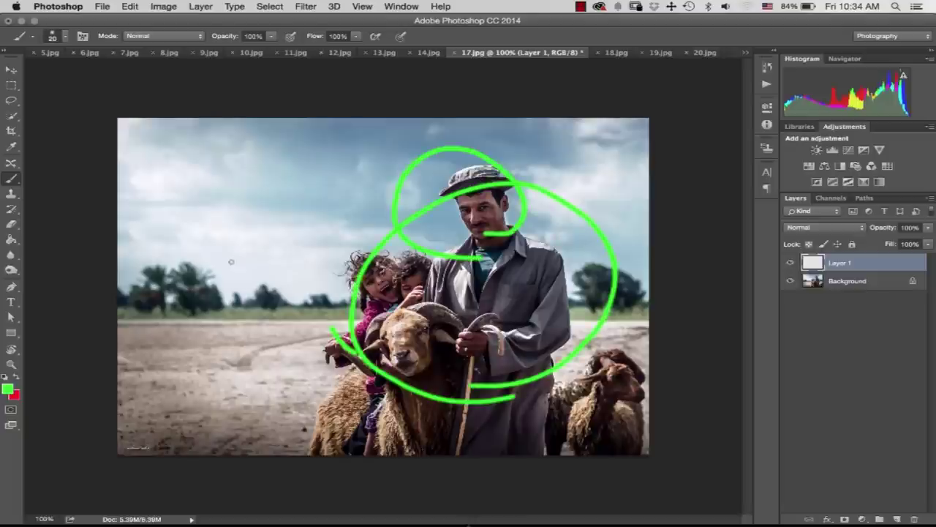
mouse_move(189, 169)
mouse_down()
mouse_move(139, 280)
mouse_move(164, 437)
mouse_up()
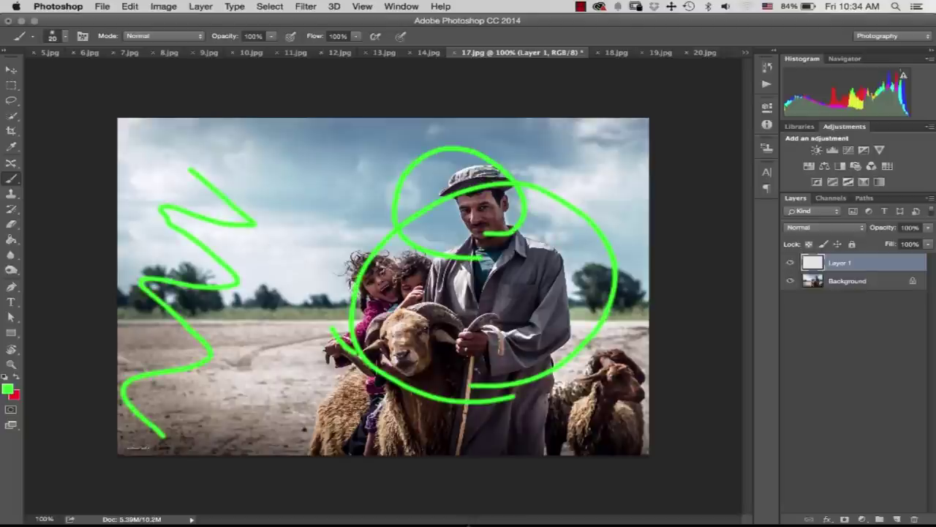
Step: Swap to red, zigzag over the empty left side, circle the sheep at the lower right, and draw a rightward arrow across the sky
key(x)
mouse_move(224, 147)
mouse_down()
mouse_move(144, 331)
mouse_move(181, 404)
mouse_up()
mouse_move(630, 340)
mouse_down()
mouse_move(578, 416)
mouse_move(647, 363)
mouse_up()
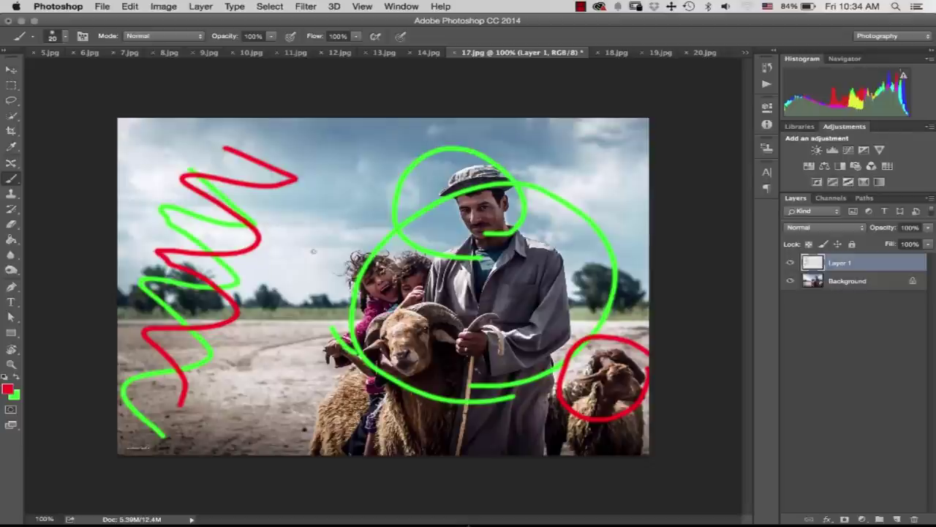
mouse_move(290, 149)
mouse_down()
mouse_move(564, 153)
mouse_move(522, 176)
mouse_move(575, 156)
mouse_up()
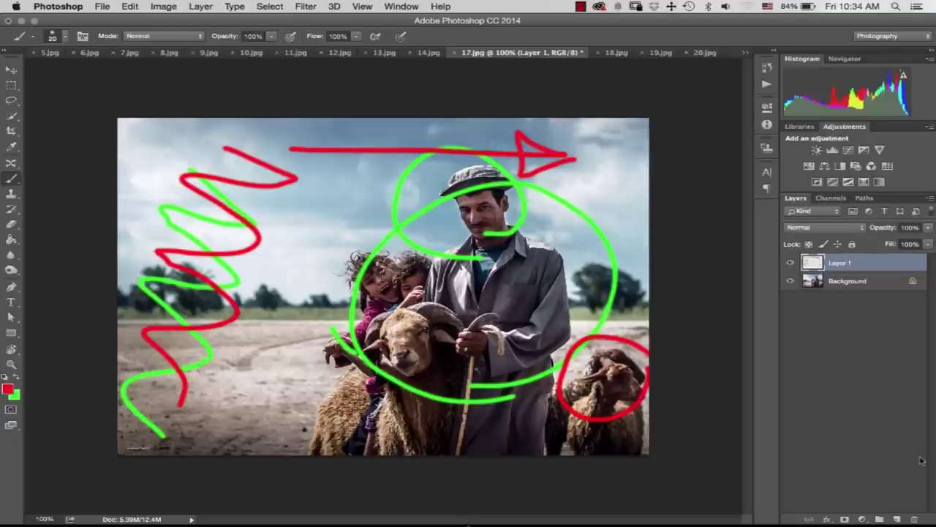
Step: On 18.jpg, draw two green horizontal lines, one along the mountain's base and one across its peak
key(ctrl+Tab)
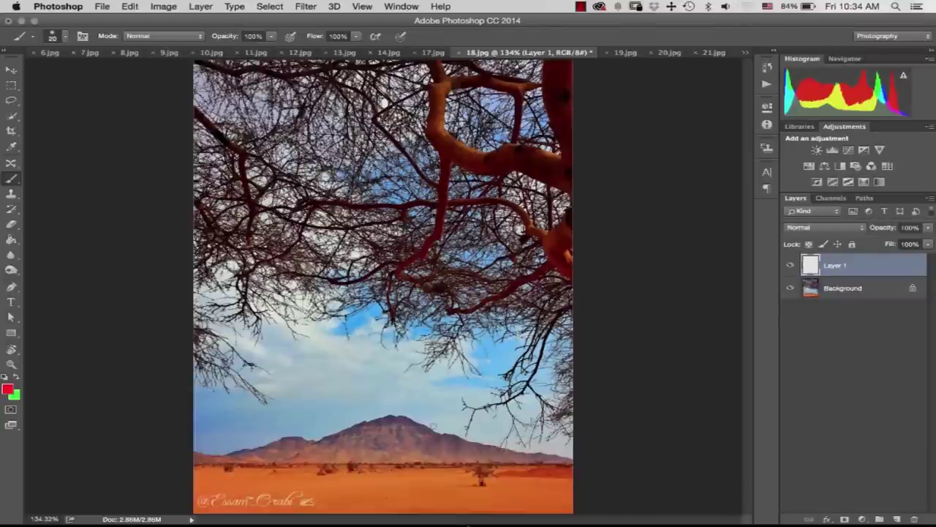
key(x)
click(559, 464)
shift+click(195, 442)
shift+click(195, 415)
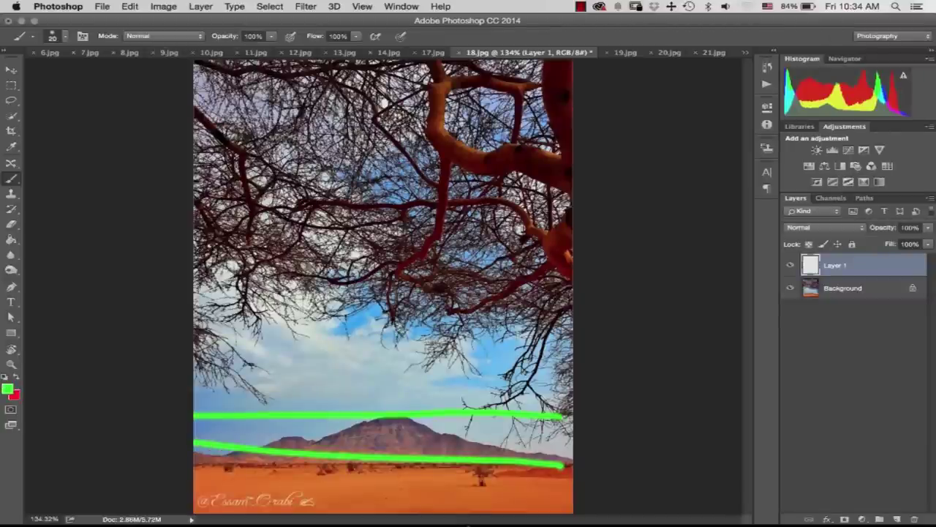
Step: Swap to red and zigzag over the upper branches and the sky above the mountain, separating the two areas with a line across the photo
key(x)
mouse_move(483, 100)
mouse_down()
mouse_move(472, 171)
mouse_move(196, 212)
mouse_move(314, 249)
mouse_up()
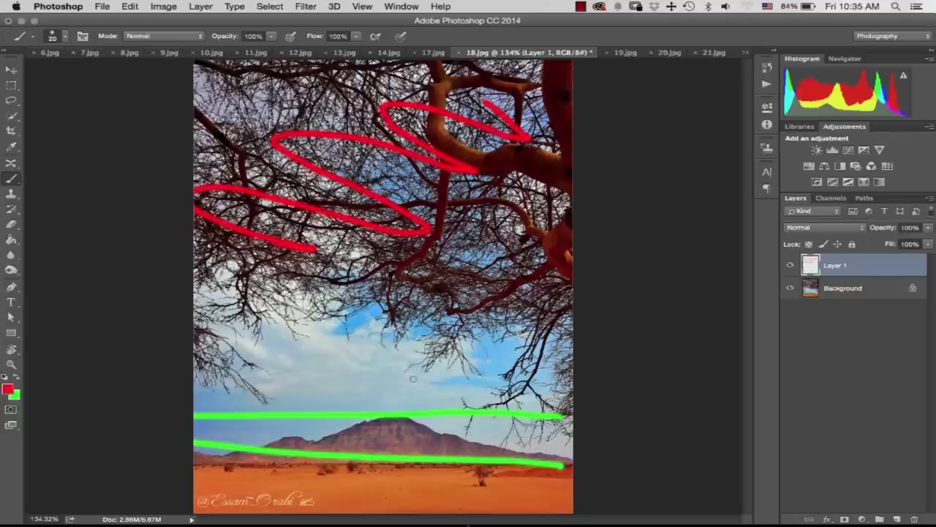
drag(572, 263, 194, 293)
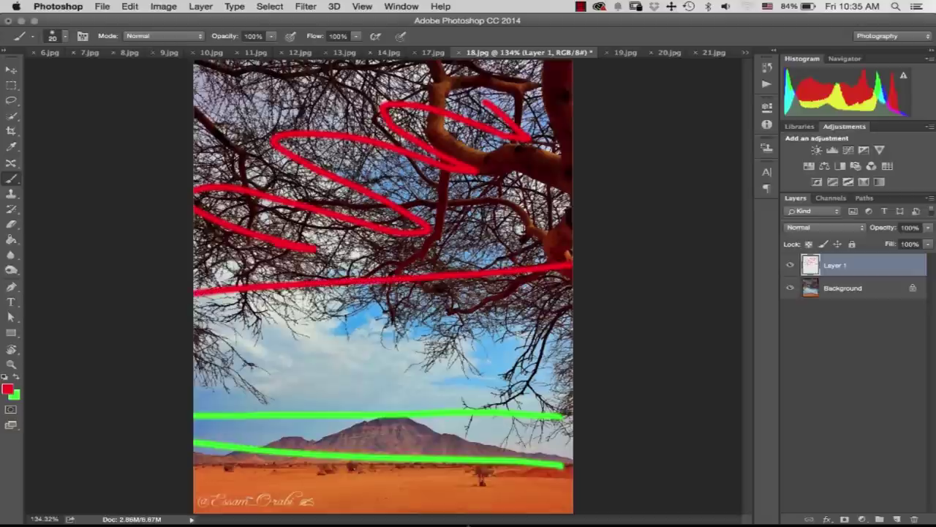
drag(477, 306, 519, 340)
drag(519, 340, 456, 314)
drag(257, 320, 297, 375)
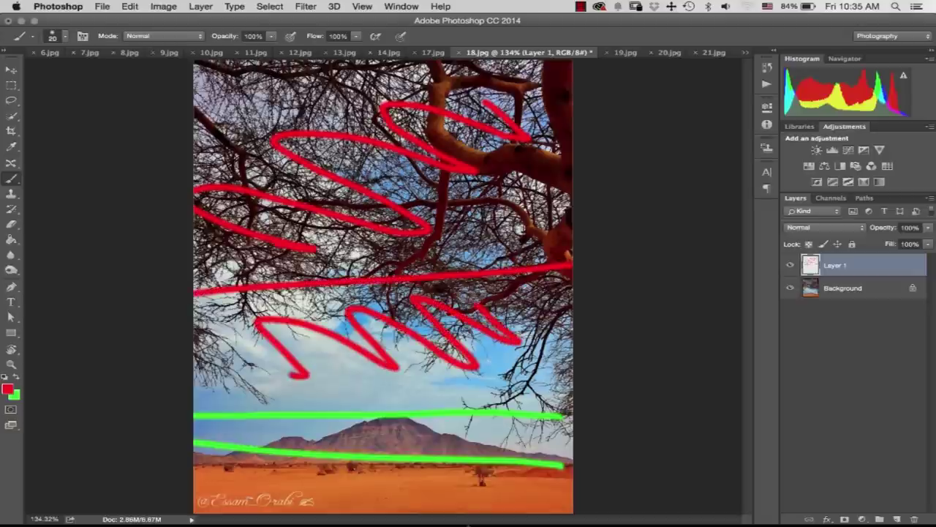
mouse_move(541, 130)
mouse_down()
mouse_move(308, 95)
mouse_move(234, 132)
mouse_up()
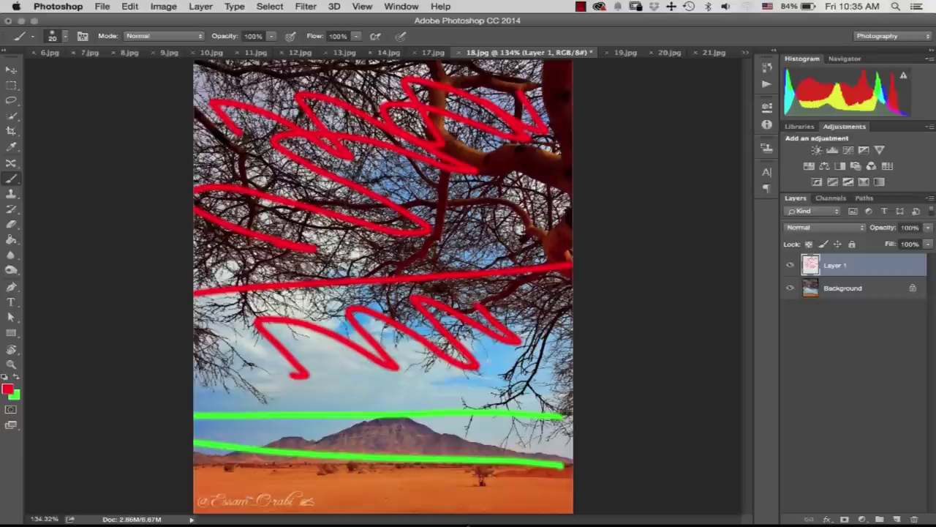
Step: Switch to 19.jpg, apply a crop that keeps the full frame, and return to the Brush tool on the empty layer
key(ctrl+Tab)
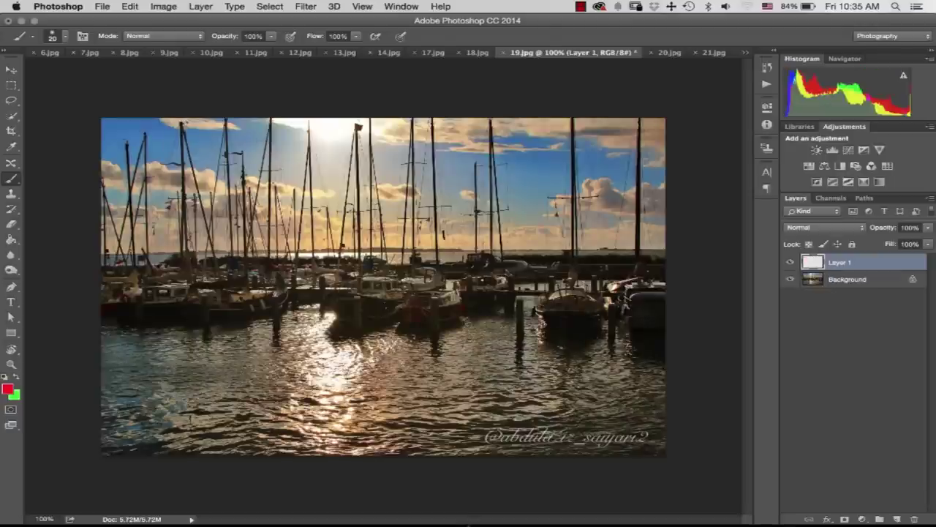
key(c)
click(585, 130)
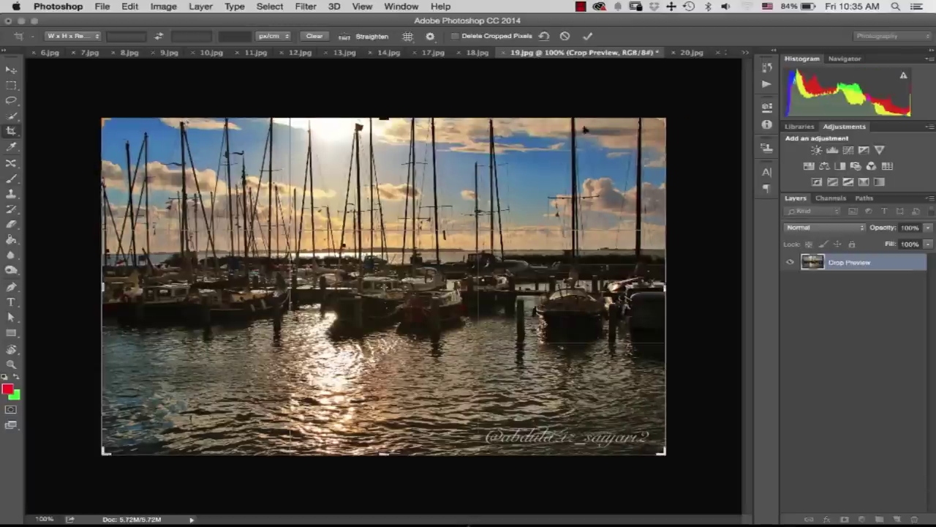
click(602, 134)
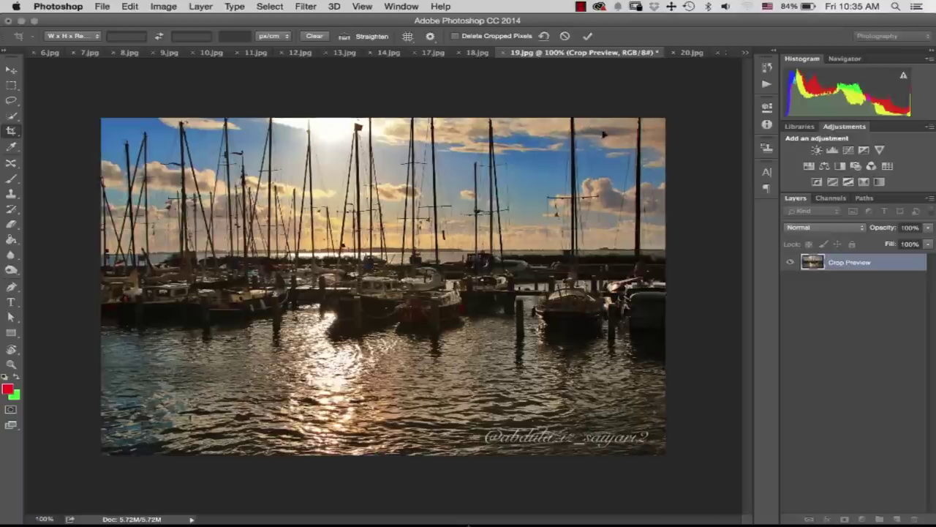
key(super+shift+alt+n)
key(b)
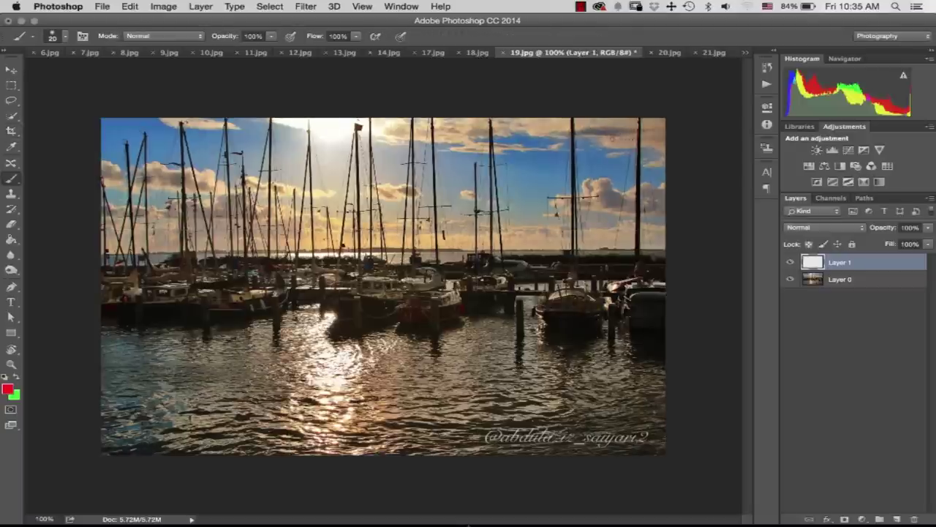
Step: Draw red lines across the upper sky and a red wave over the lower water, and add green zigzags between the masts
key(x)
key(x)
key(x)
key(x)
mouse_move(656, 123)
mouse_down()
mouse_move(102, 160)
mouse_move(146, 150)
mouse_move(524, 153)
mouse_move(349, 127)
mouse_move(196, 125)
mouse_up()
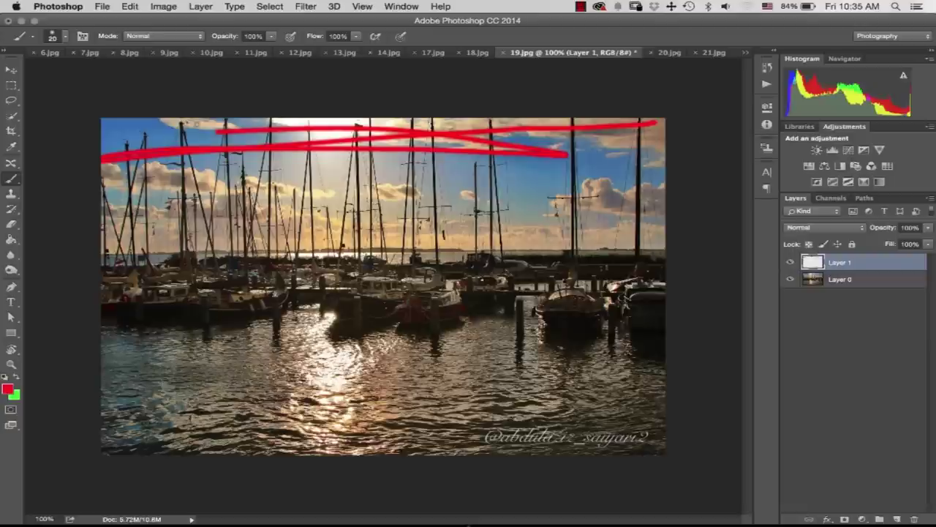
mouse_move(651, 437)
mouse_down()
mouse_move(315, 420)
mouse_move(111, 433)
mouse_up()
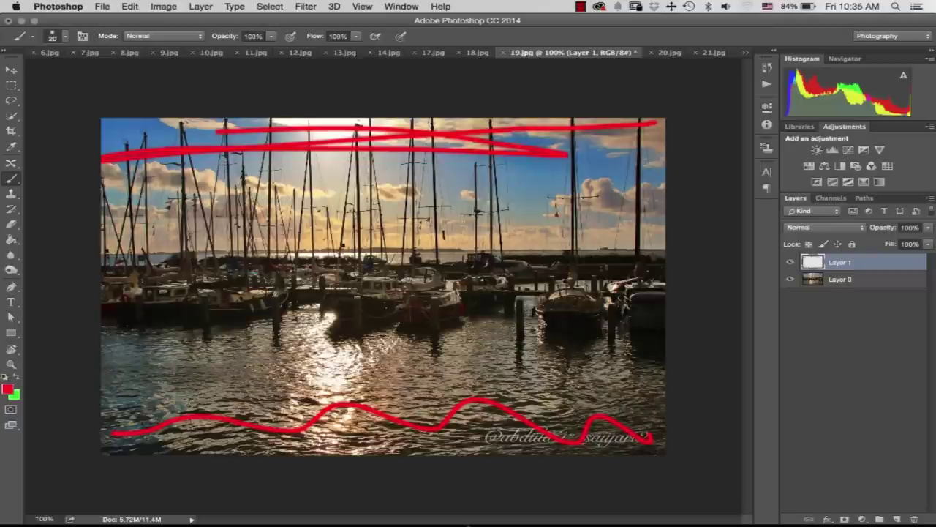
key(x)
mouse_move(102, 155)
mouse_down()
mouse_move(176, 235)
mouse_move(685, 248)
mouse_up()
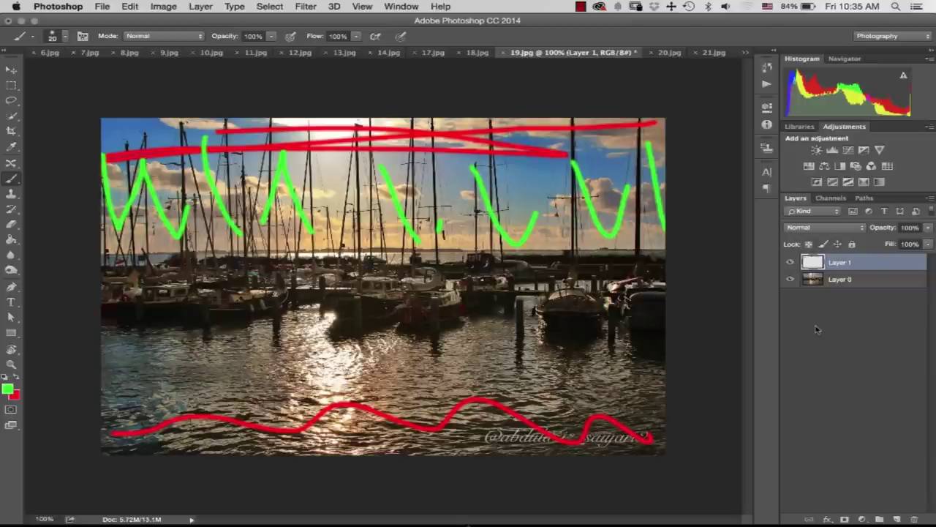
Step: On 20.jpg, check the adjustment layers' effect, straighten the photo along the bridge tower, and apply the crop
key(ctrl+Tab)
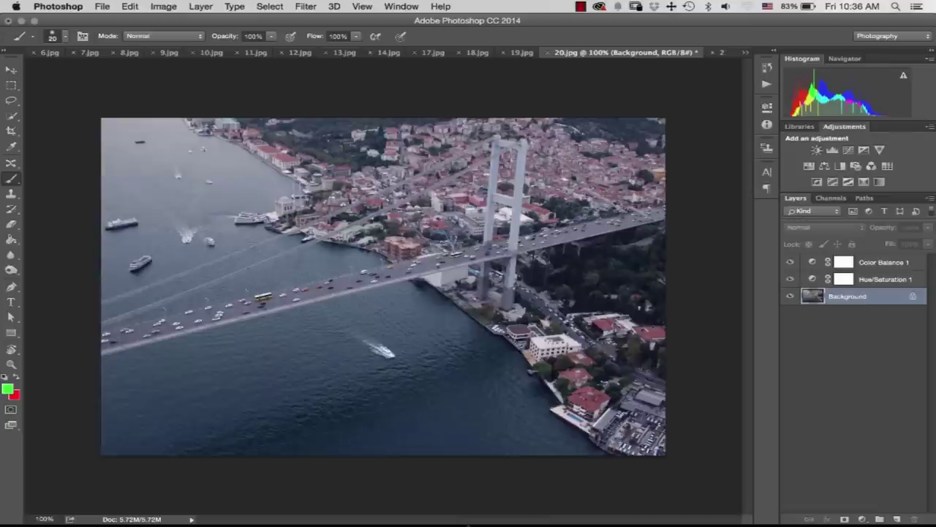
mouse_move(790, 264)
mouse_down()
mouse_move(790, 280)
mouse_move(790, 264)
mouse_up()
key(c)
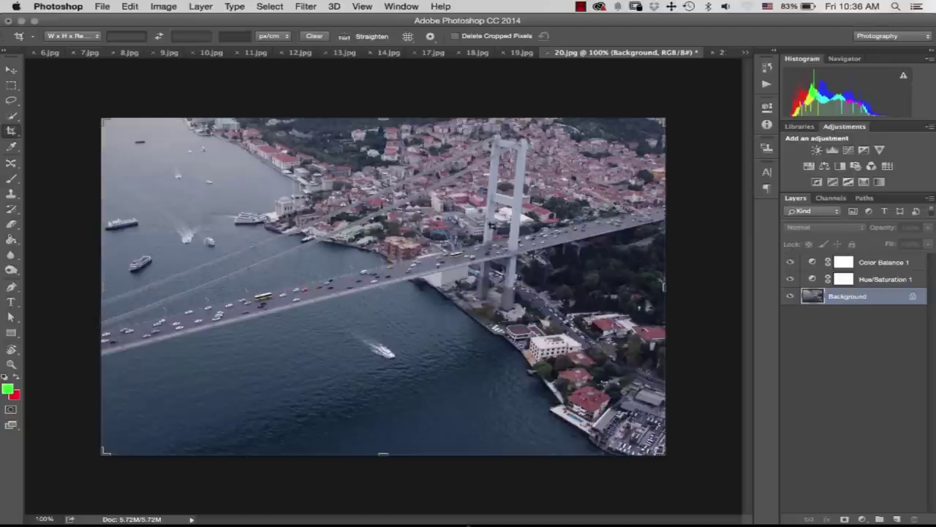
click(344, 36)
drag(521, 208, 512, 307)
key(Return)
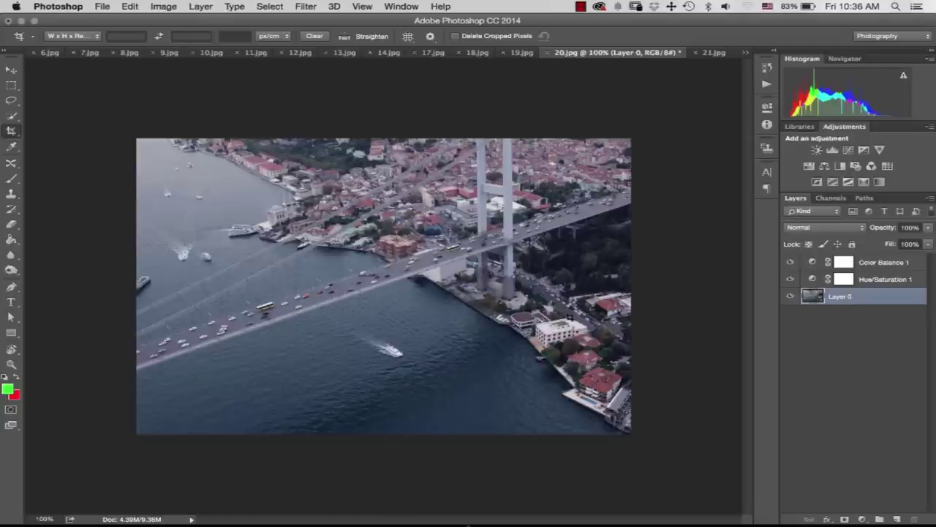
Step: Go past 21.jpg to 22.jpg, apply a crop that keeps the full frame, and return to the Brush tool
key(ctrl+Tab)
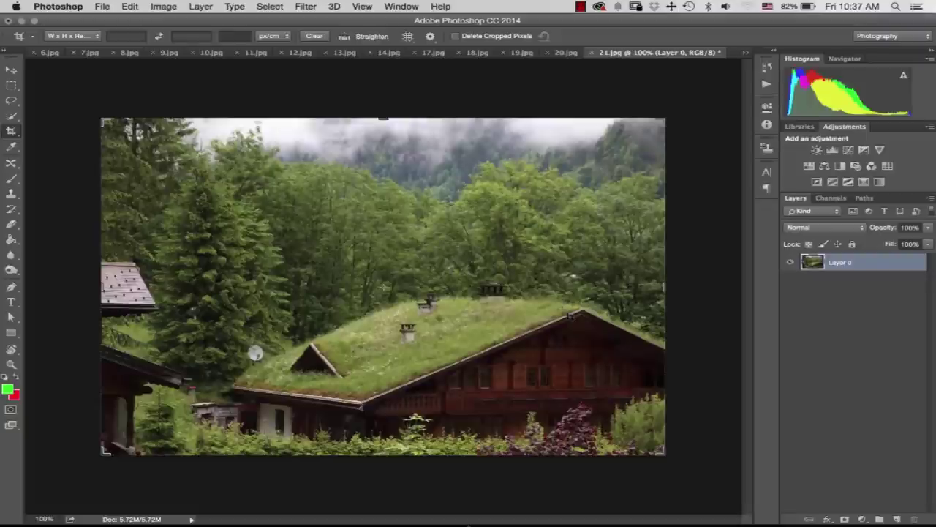
key(ctrl+Tab)
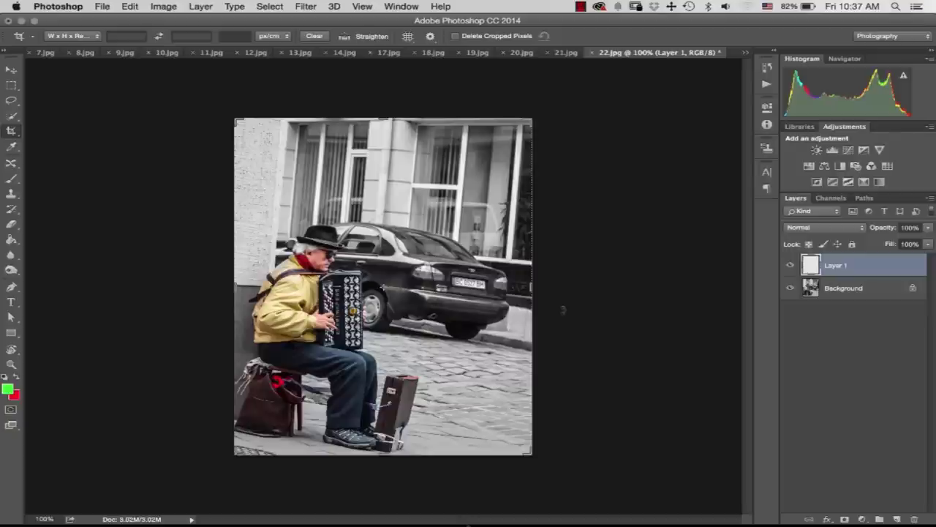
click(563, 310)
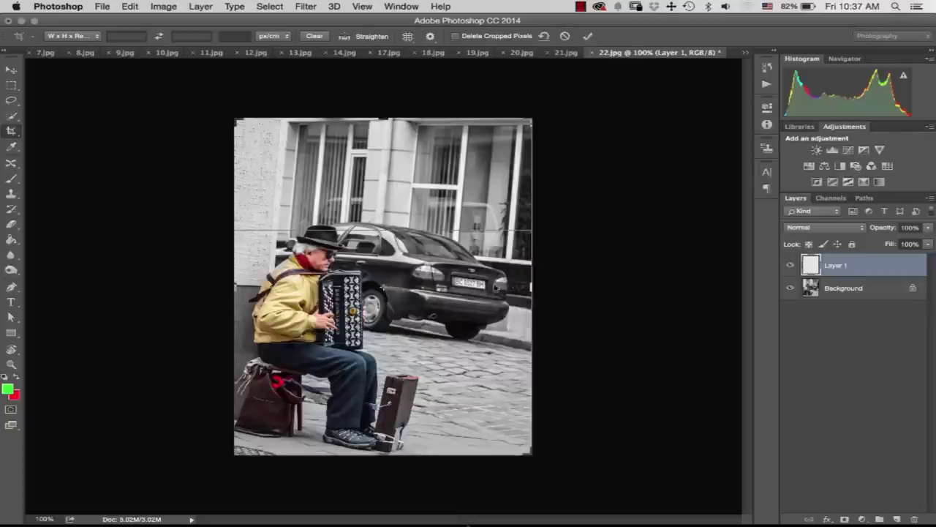
key(Return)
key(b)
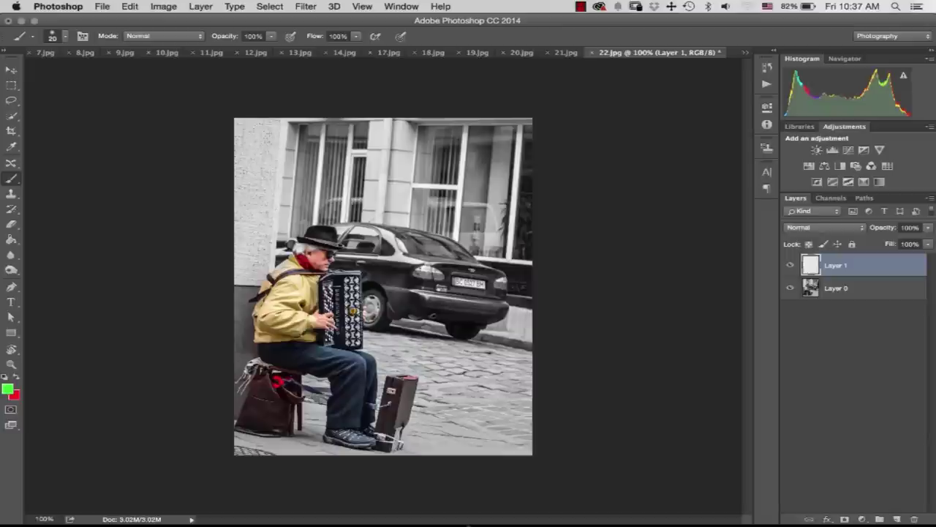
Step: Sweep a green stroke from the wall to the car, circle the accordion player in green, and undo these strokes
drag(246, 188, 472, 255)
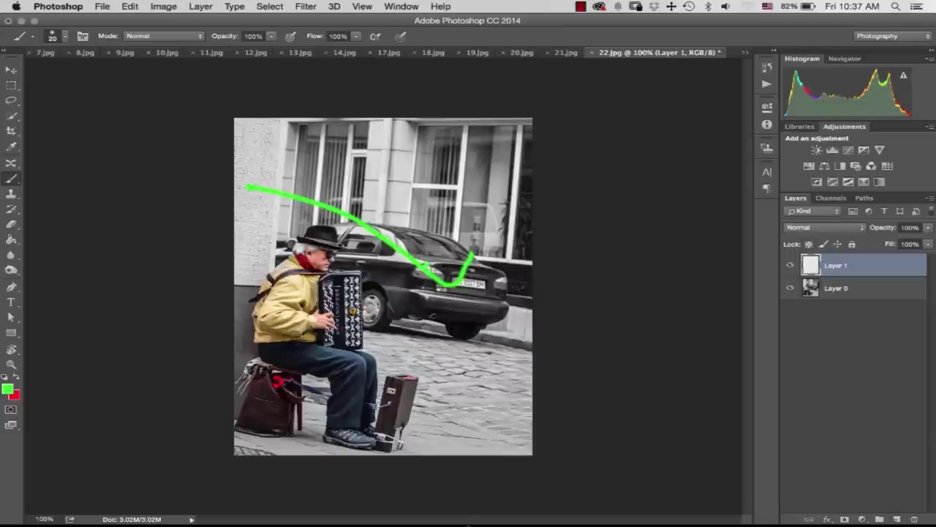
mouse_move(235, 240)
mouse_down()
mouse_move(398, 272)
mouse_move(236, 411)
mouse_move(407, 285)
mouse_up()
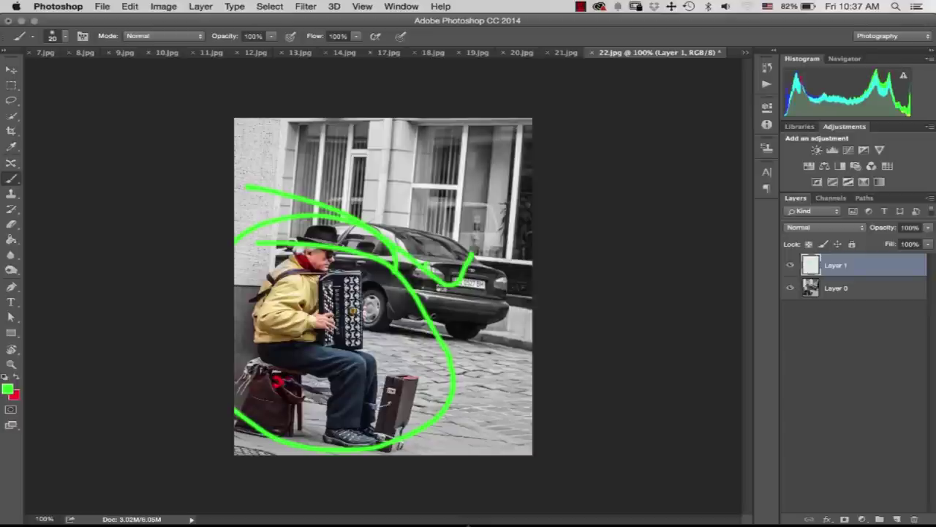
key(ctrl+alt+z)
key(ctrl+alt+z)
key(ctrl+alt+z)
key(ctrl+alt+z)
Step: Swap to red, scribble over the car on 22.jpg, and outline the seated accordion player from hat to knees
key(x)
mouse_move(483, 243)
mouse_down()
mouse_move(420, 271)
mouse_move(402, 311)
mouse_move(394, 223)
mouse_move(381, 274)
mouse_up()
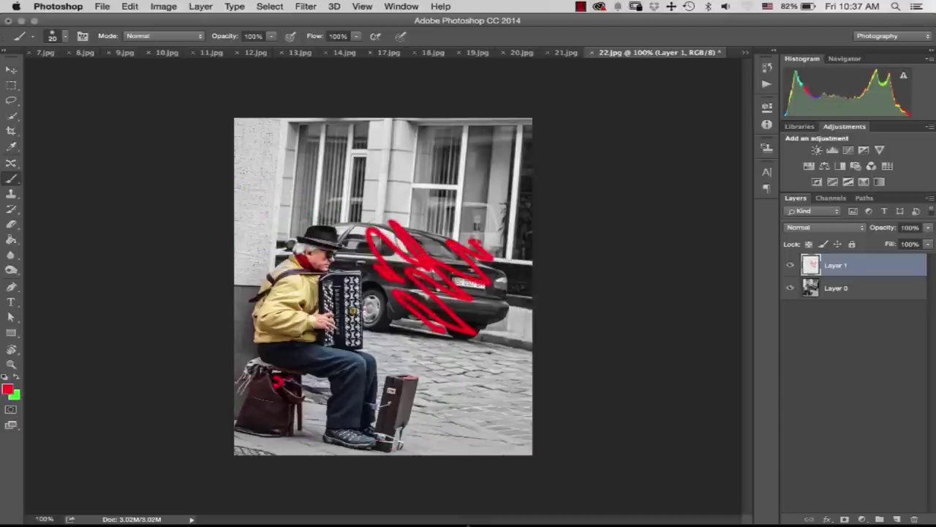
mouse_move(365, 218)
mouse_down()
mouse_move(245, 213)
mouse_move(319, 403)
mouse_move(333, 219)
mouse_up()
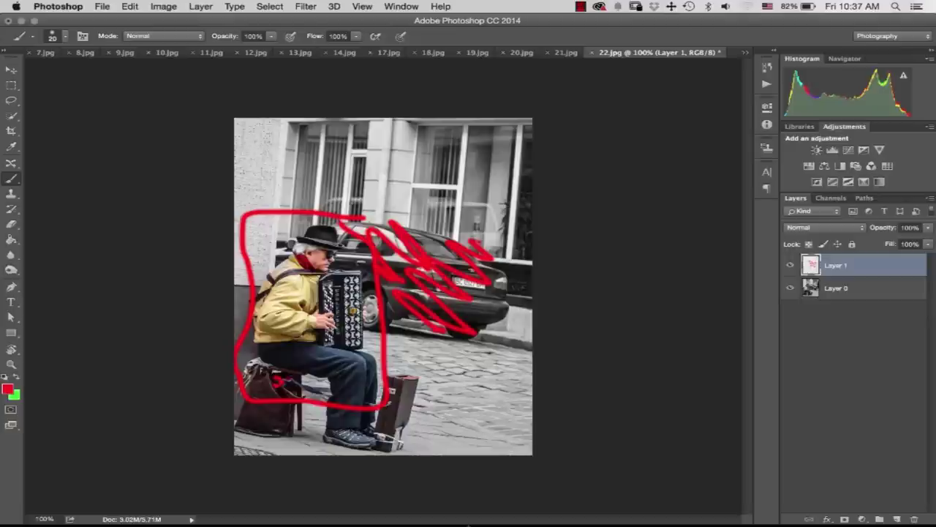
Step: On 23.jpg, outline the framing around the scene in green, circle the woman, trace her outstretched arm, and clear all the marks
key(ctrl+Tab)
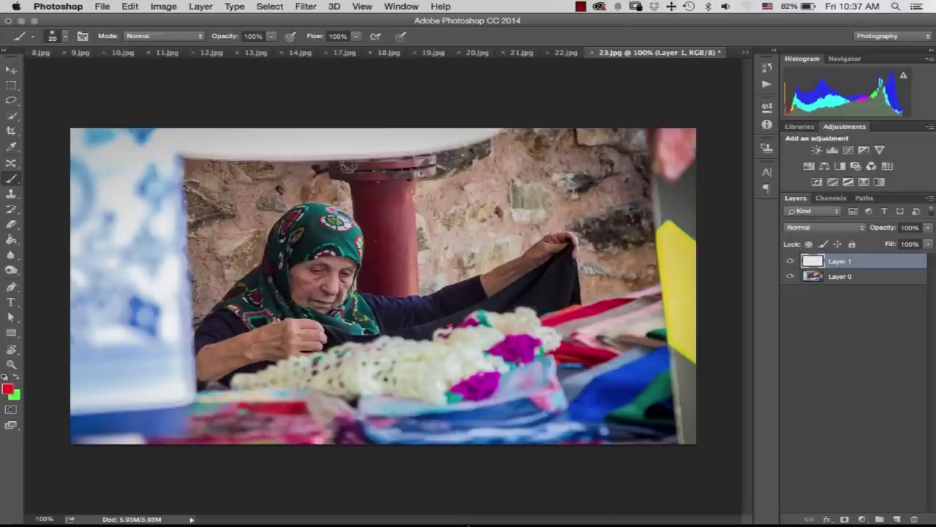
key(x)
mouse_move(502, 135)
mouse_down()
mouse_move(239, 163)
mouse_move(242, 370)
mouse_up()
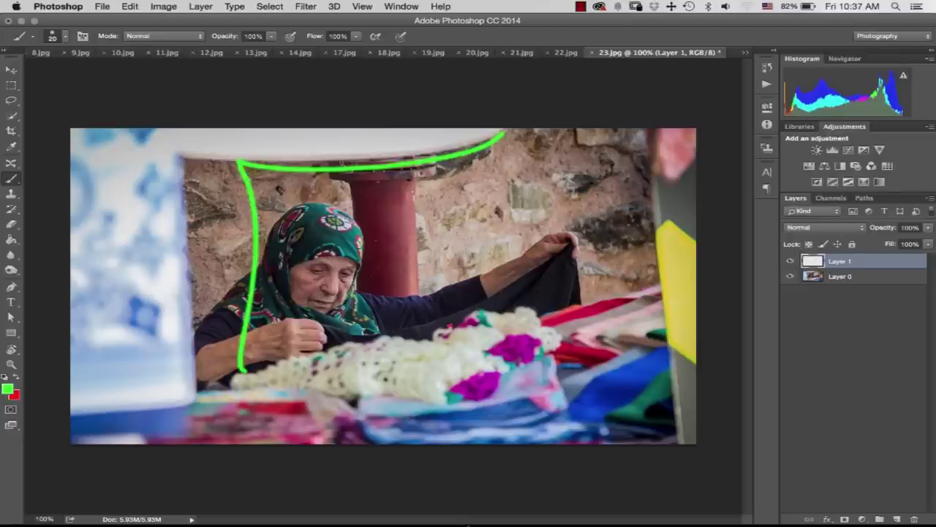
drag(615, 159, 621, 366)
mouse_move(546, 221)
mouse_down()
mouse_move(480, 279)
mouse_move(248, 321)
mouse_up()
mouse_move(379, 295)
mouse_down()
mouse_move(280, 218)
mouse_move(442, 296)
mouse_move(430, 224)
mouse_up()
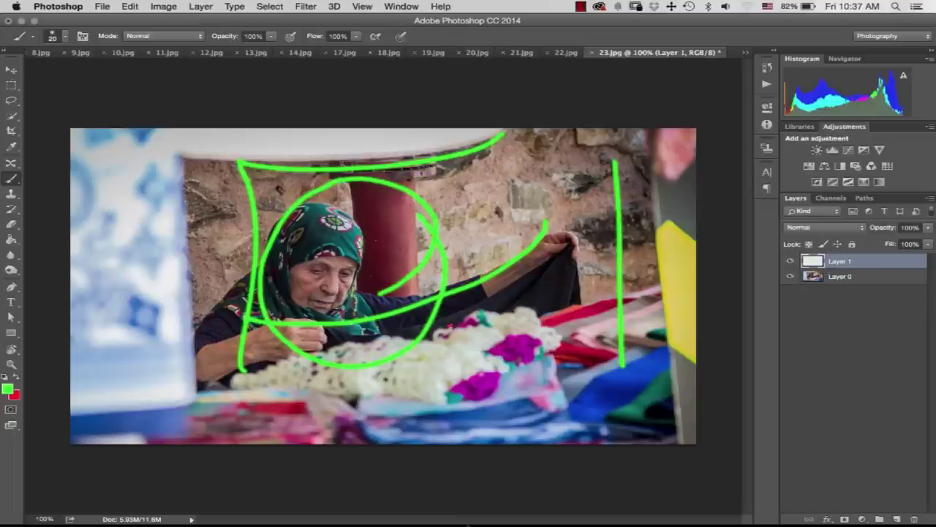
key(super+a)
key(BackSpace)
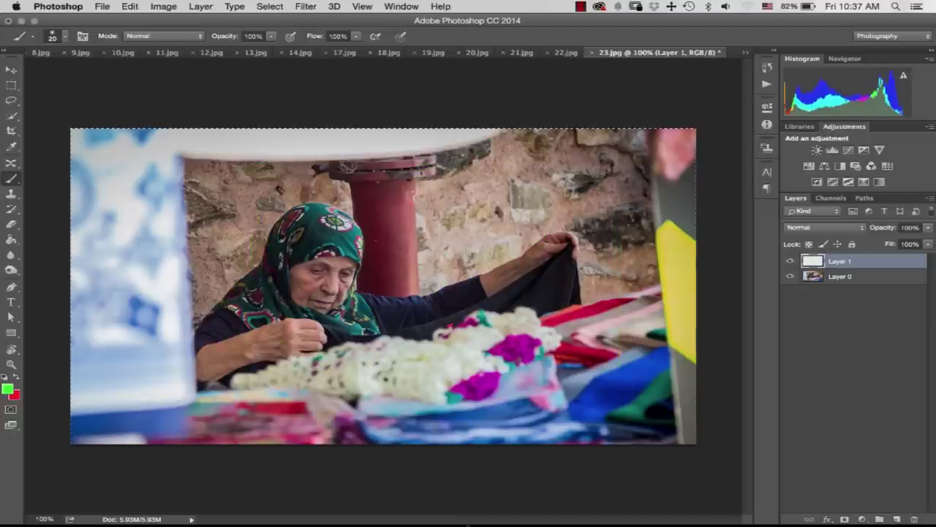
Step: Mark the red column behind the woman on 23.jpg in green, clear that mark, and draw a red zigzag down the column
drag(380, 161, 423, 222)
key(BackSpace)
key(x)
mouse_move(385, 160)
mouse_down()
mouse_move(395, 223)
mouse_move(423, 278)
mouse_up()
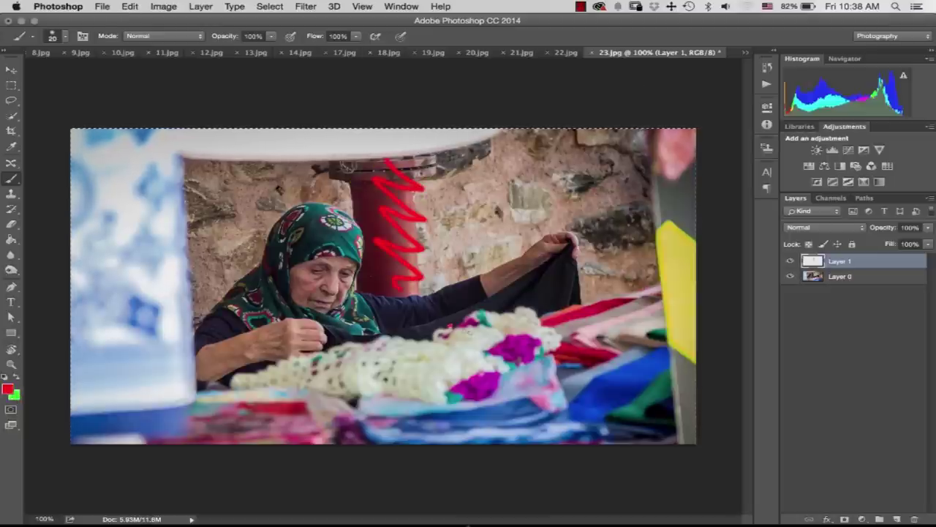
Step: Crop 2.jpg from its lower-left corner to about 51.4 cm wide, trimming the left side and the dark foreground
key(ctrl+Tab)
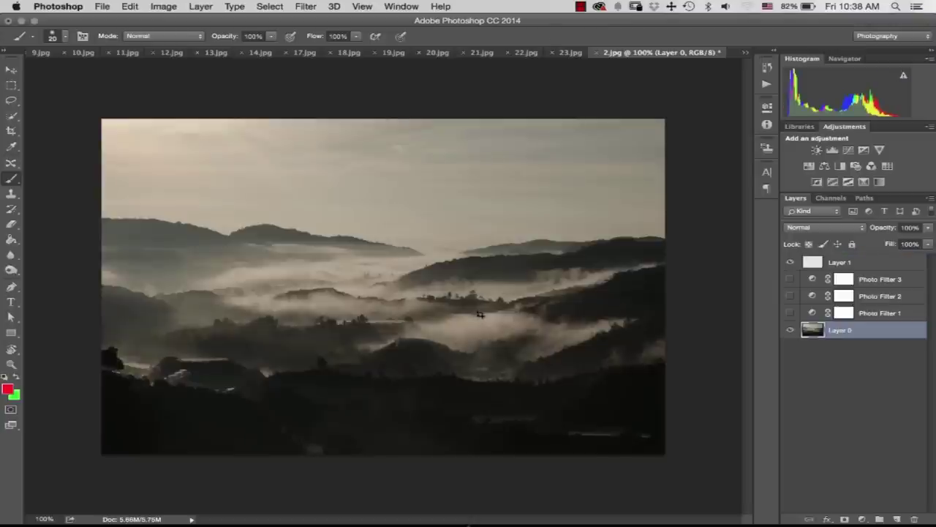
key(c)
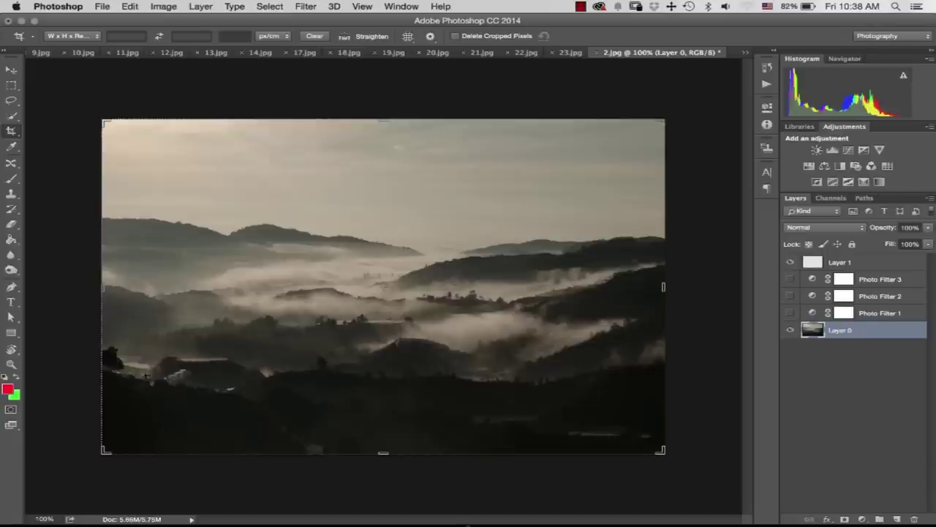
drag(104, 452, 140, 416)
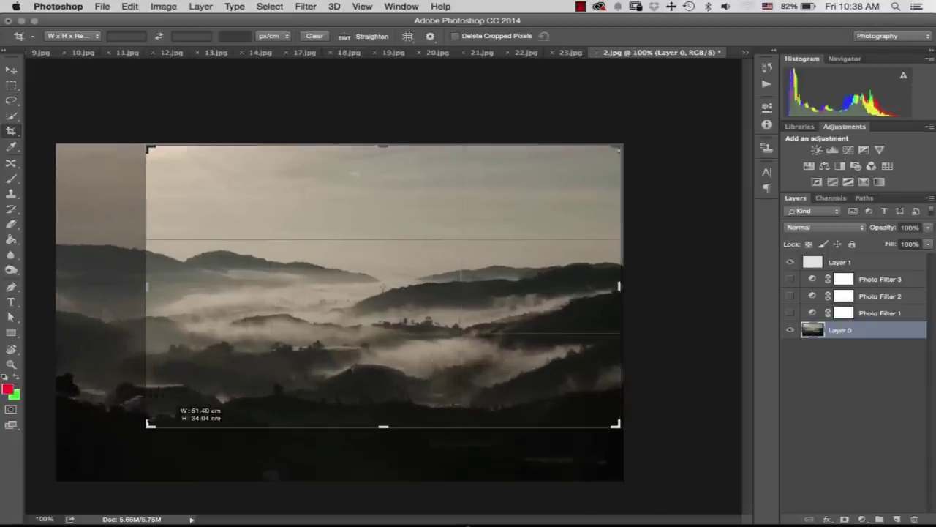
key(Return)
Step: Preview the Photo Filter 1, Photo Filter 2 and Photo Filter 3 layers by showing them and hiding them again
click(790, 314)
click(790, 296)
click(790, 279)
click(790, 313)
click(791, 296)
click(790, 279)
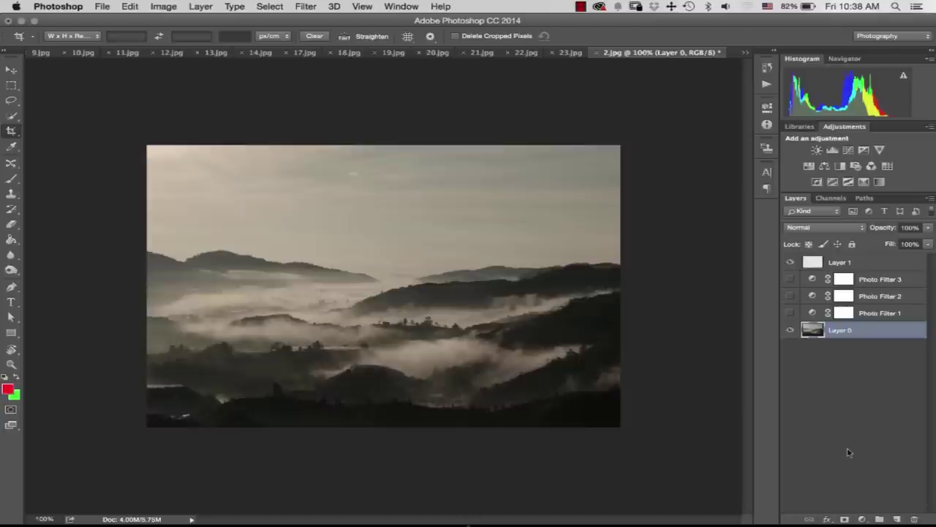
Step: On 24.jpg, apply a crop that keeps the full frame and circle the two horse riders in red
click(876, 263)
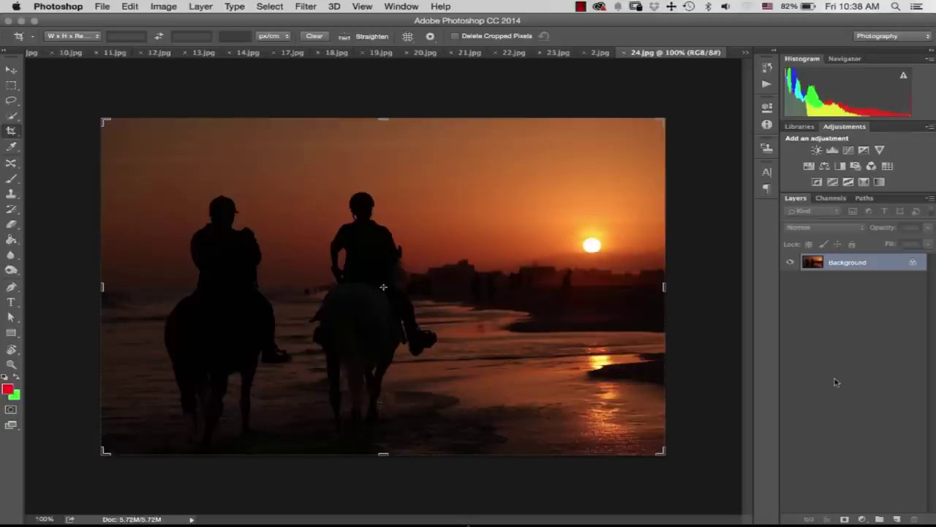
key(Return)
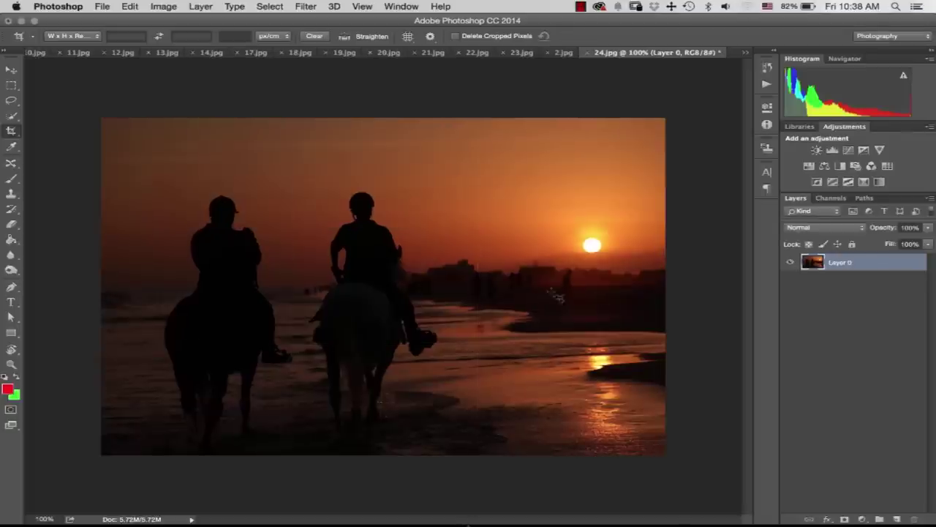
key(b)
mouse_move(413, 298)
mouse_down()
mouse_move(427, 268)
mouse_move(249, 374)
mouse_move(474, 283)
mouse_up()
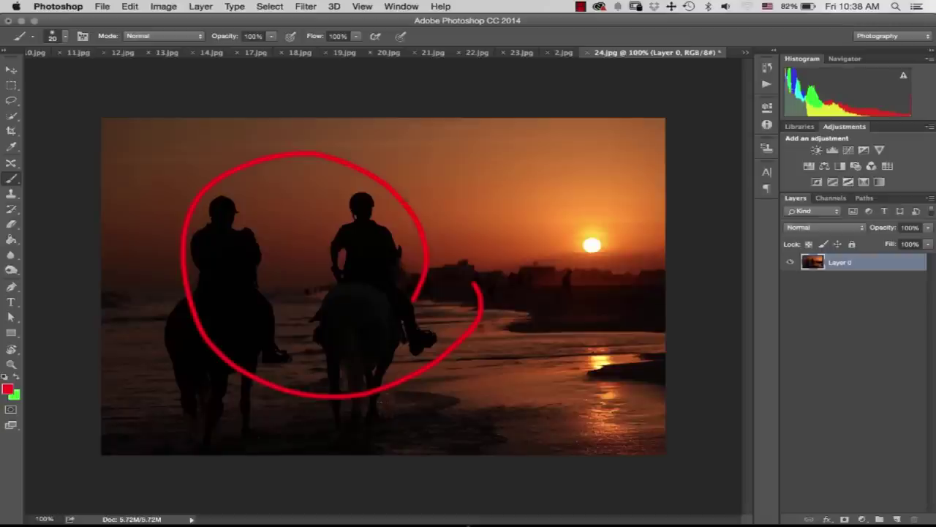
Step: Switch to 25.jpg, fit it to the window, and add a new layer with green as the brush colour
key(ctrl+Tab)
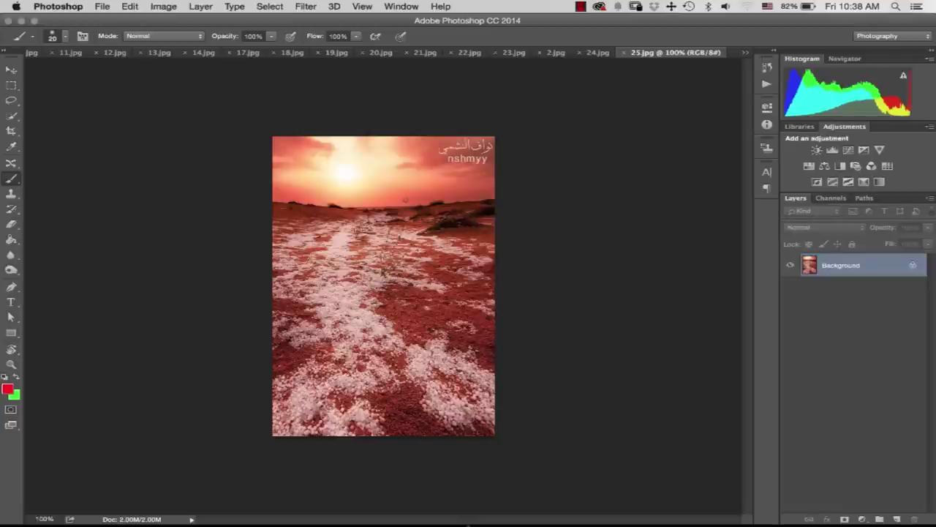
key(super+0)
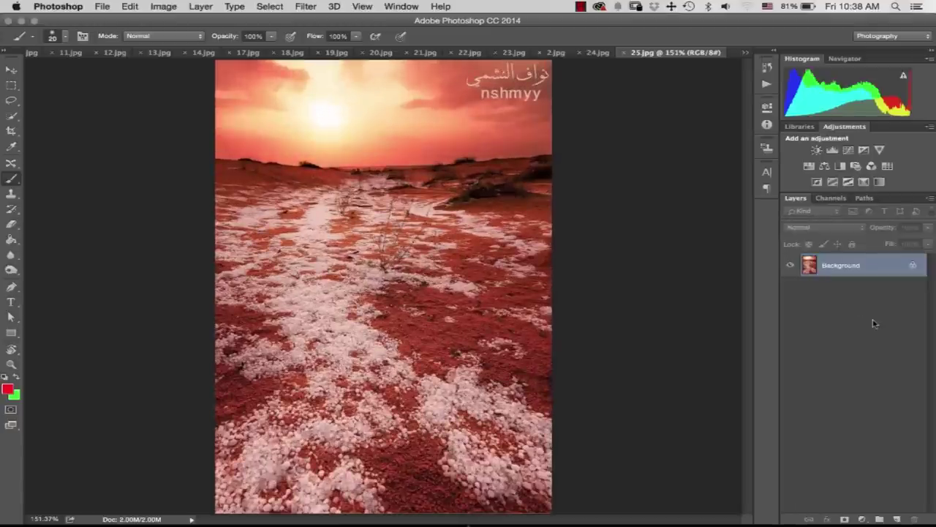
key(alt+shift+super+n)
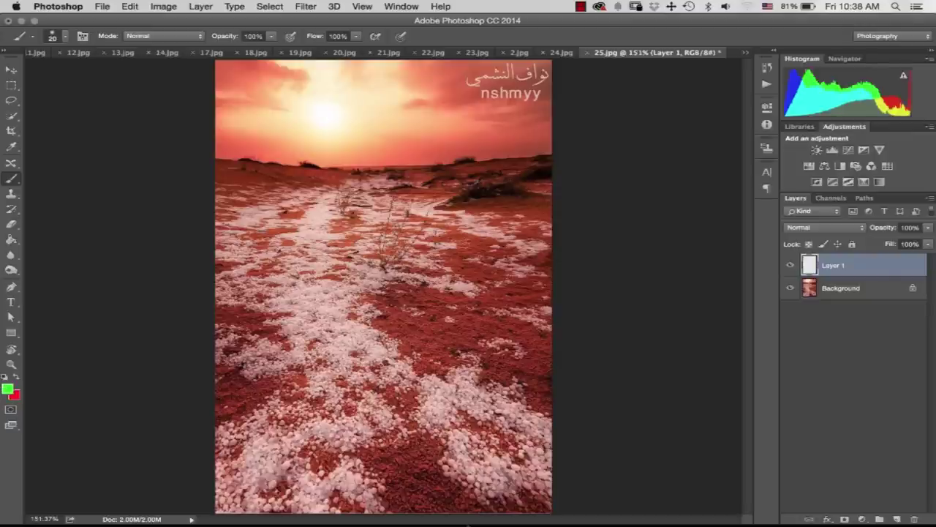
Step: Draw green lines along the horizon and upper sky, converging lines over the ground, and a zigzag in the sky, and clear them all
drag(527, 179, 228, 185)
drag(552, 73, 249, 100)
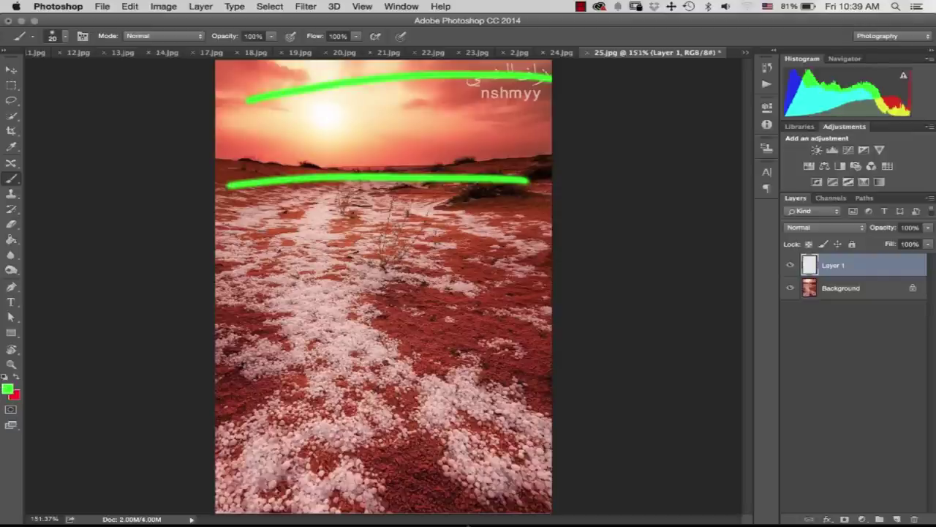
drag(479, 442, 366, 208)
drag(315, 440, 366, 211)
drag(530, 300, 423, 186)
click(300, 322)
drag(252, 357, 326, 207)
mouse_move(374, 104)
mouse_down()
mouse_move(320, 158)
mouse_move(262, 155)
mouse_up()
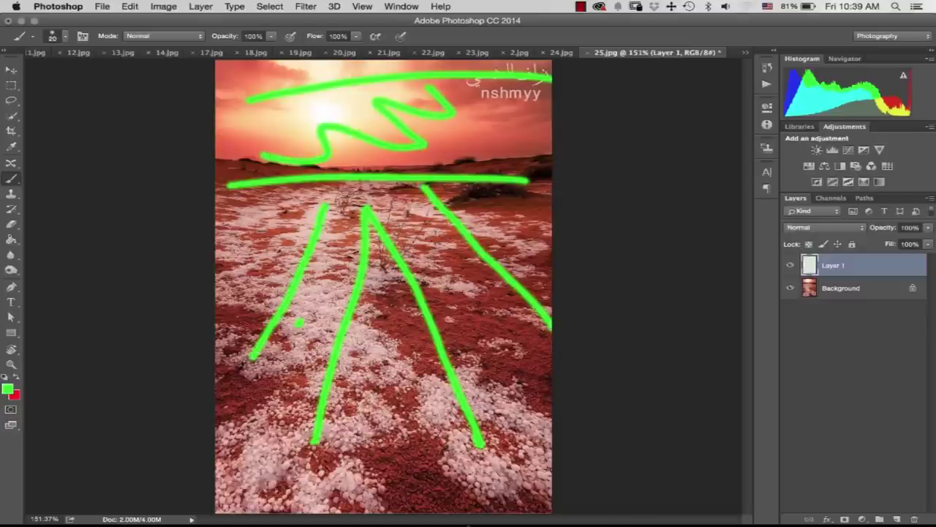
key(ctrl+a)
key(Delete)
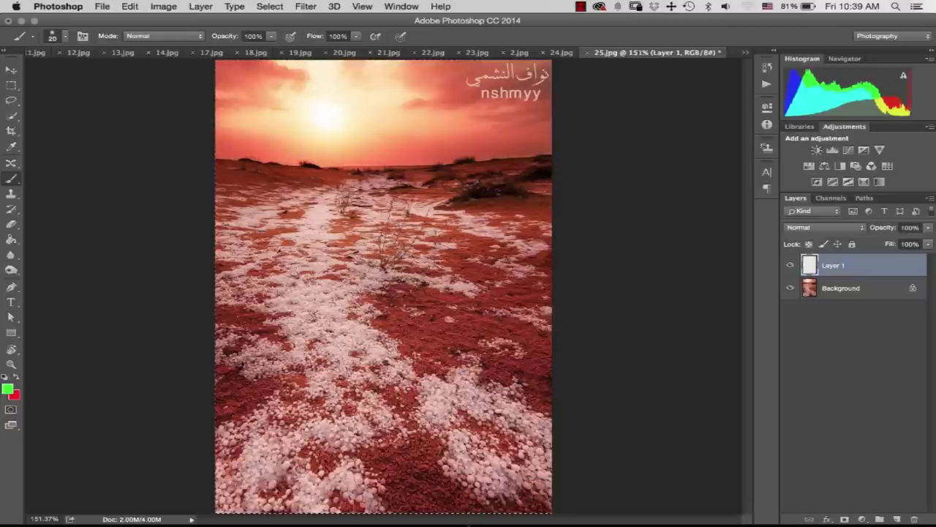